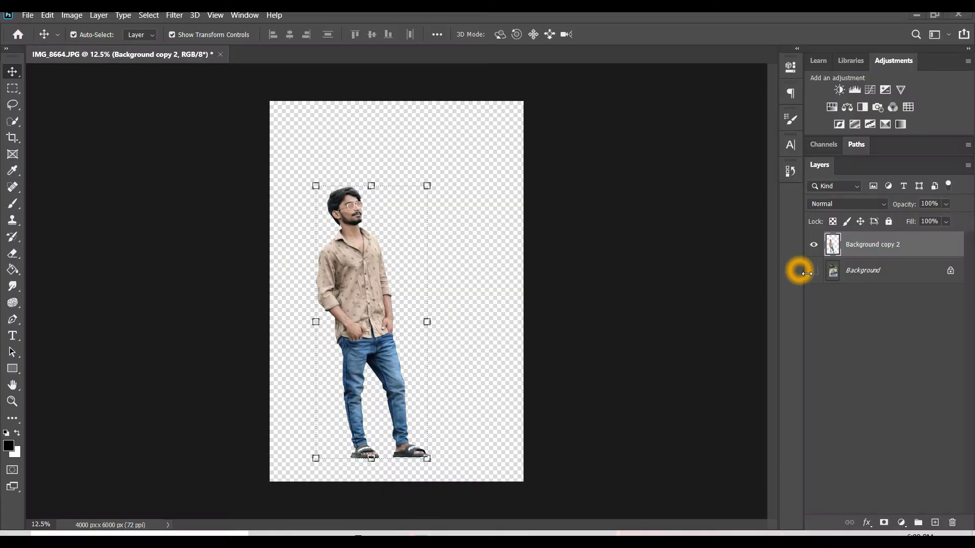
# Hide the Background layer so only the Background copy 2 cut-out shows, then zoom in
pyautogui.click(813, 271)
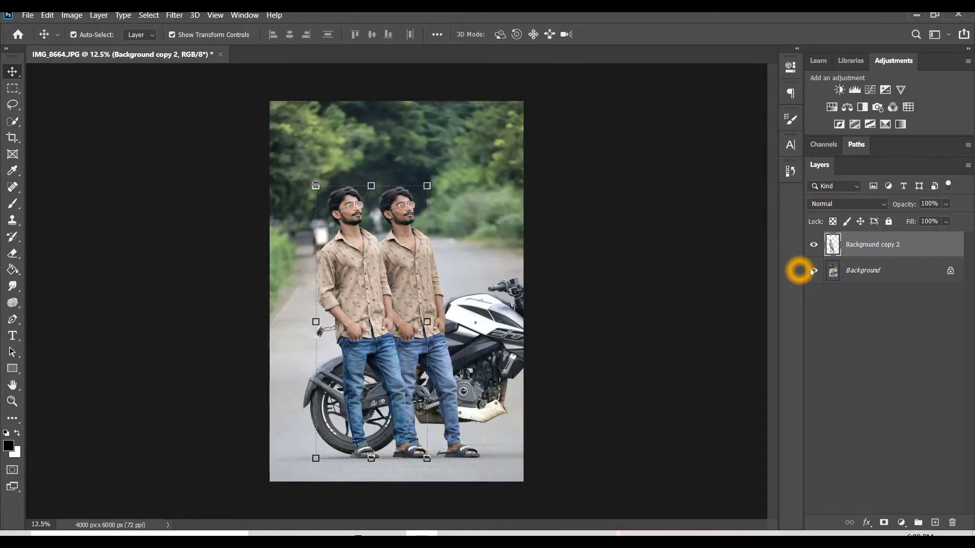
pyautogui.click(816, 244)
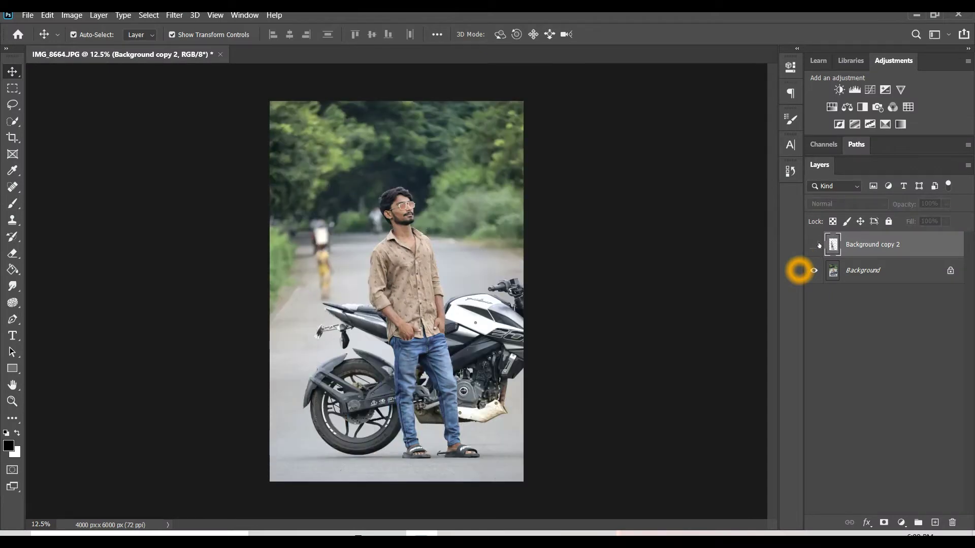
pyautogui.click(814, 271)
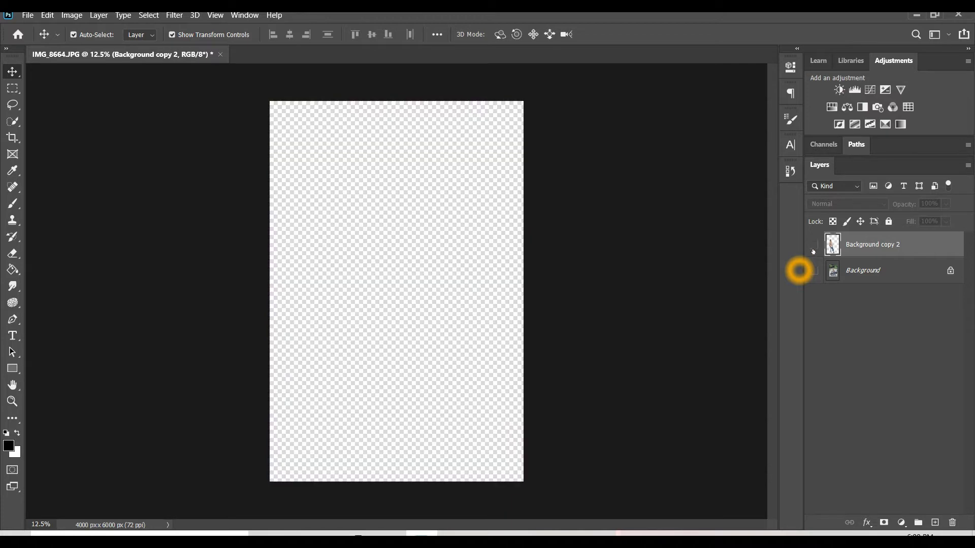
pyautogui.click(813, 246)
pyautogui.click(588, 261)
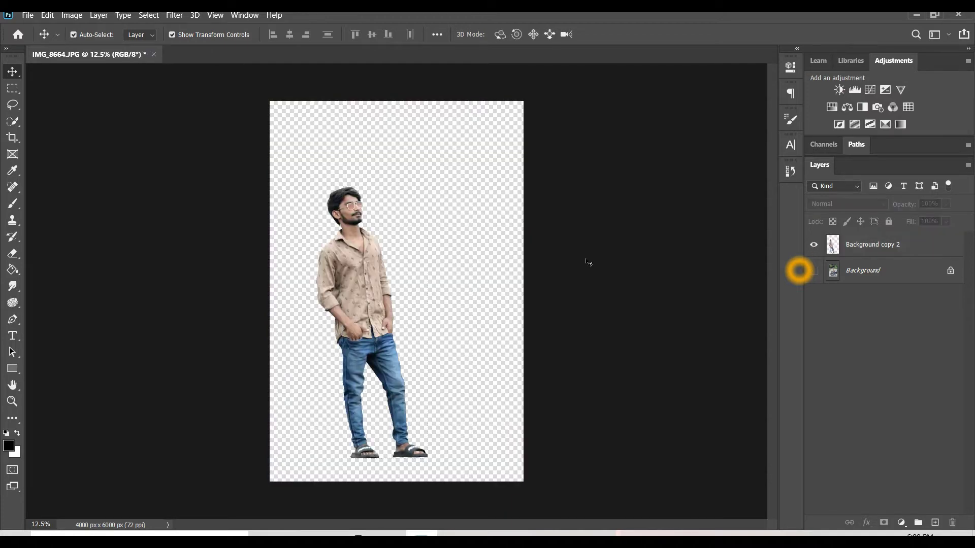
pyautogui.hotkey('ctrl', '+')
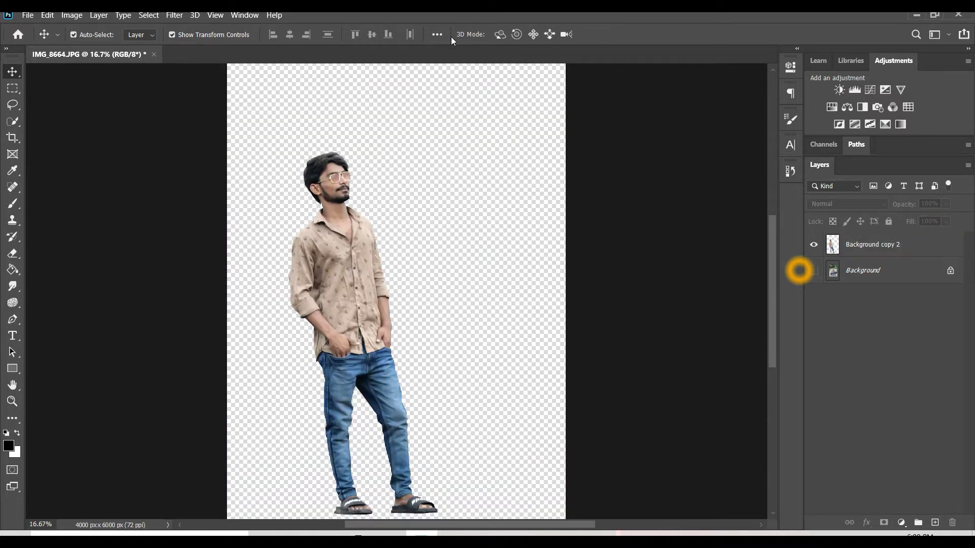
# Open the car image from DATA (D:) > EDITING > BACKGROUND > new background
pyautogui.click(34, 19)
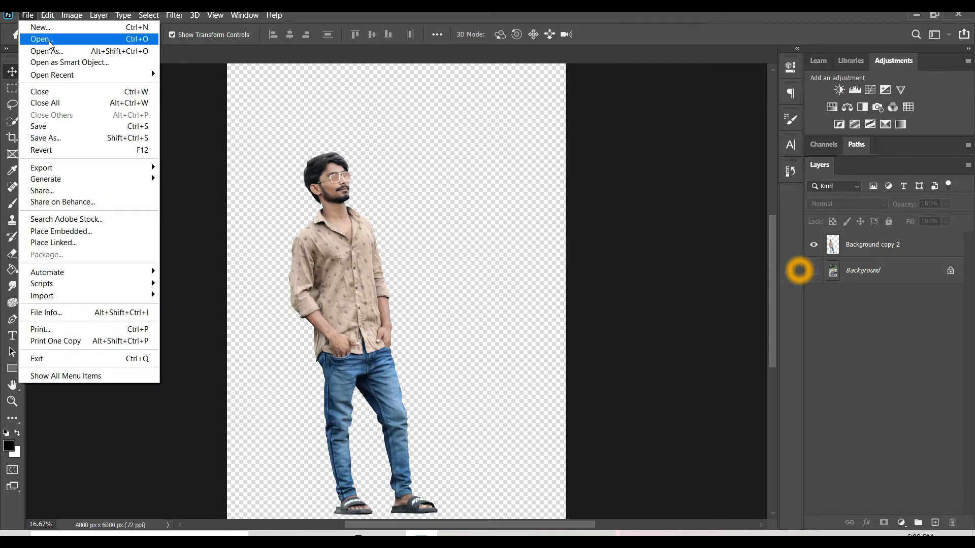
pyautogui.click(49, 39)
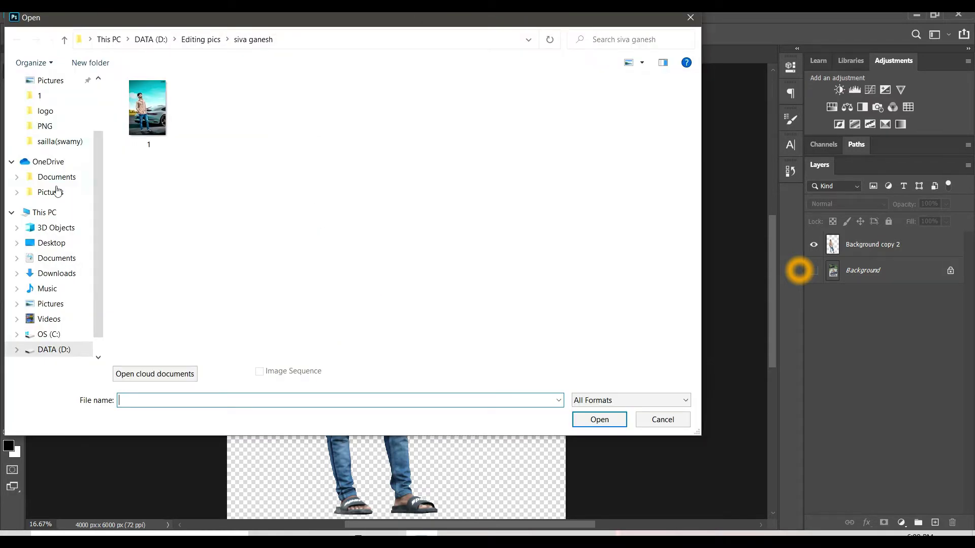
pyautogui.click(54, 350)
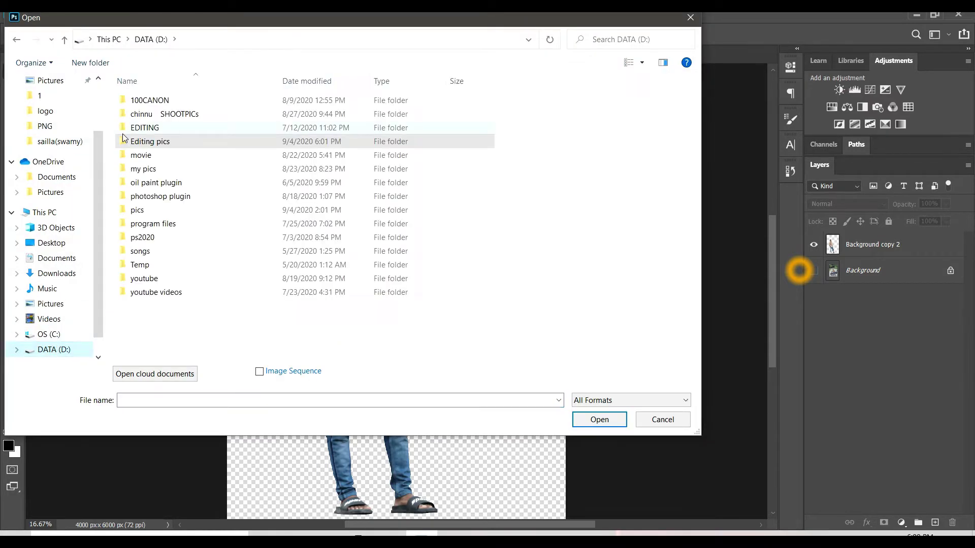
pyautogui.doubleClick(142, 129)
pyautogui.doubleClick(144, 127)
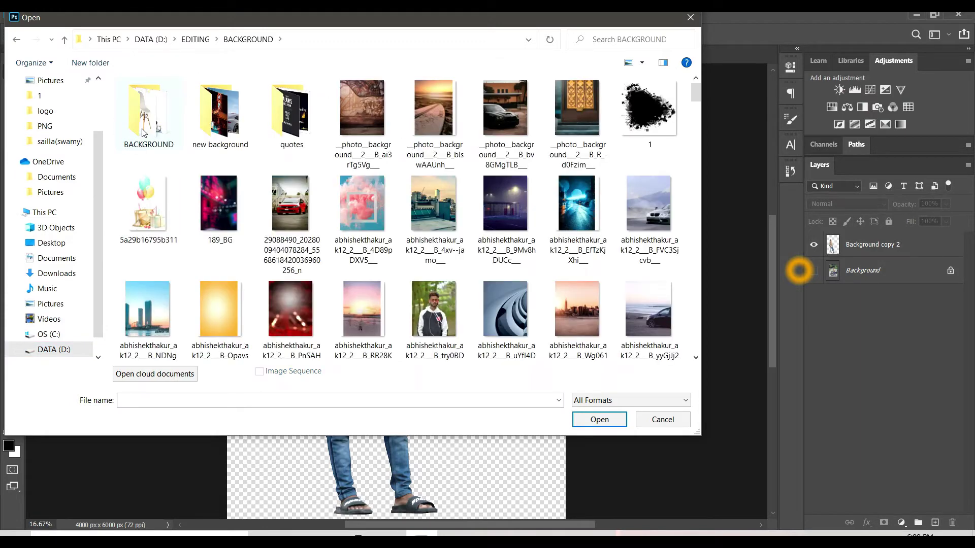
pyautogui.doubleClick(220, 114)
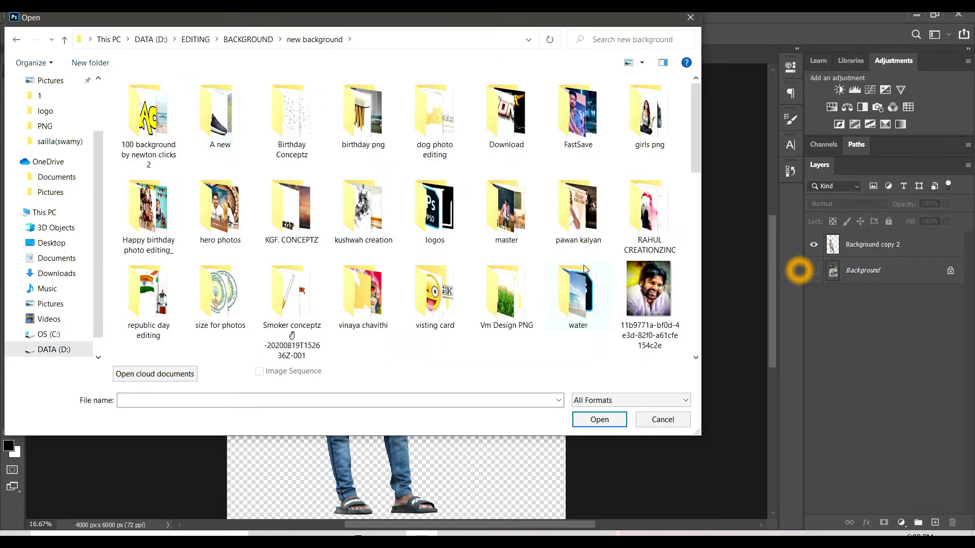
pyautogui.scroll(-5, 584, 269)
pyautogui.scroll(-3, 584, 269)
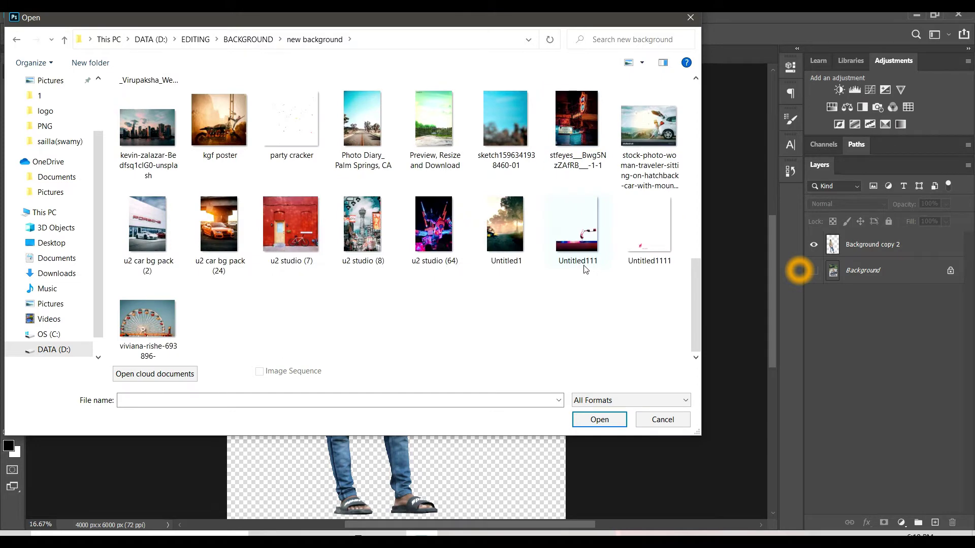
pyautogui.scroll(2, 586, 269)
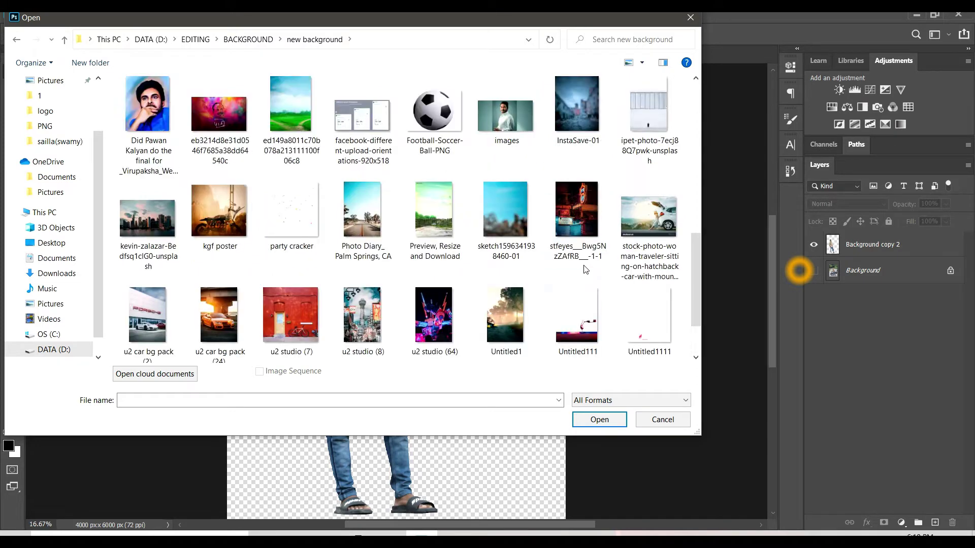
pyautogui.scroll(2, 585, 269)
pyautogui.doubleClick(569, 135)
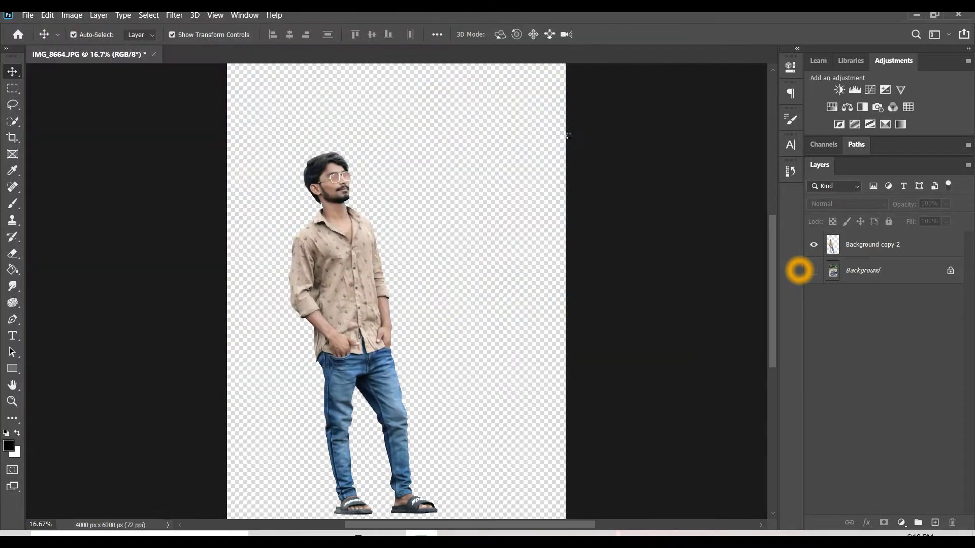
# Copy the car photo into the man's IMG_8664 document and close the car window
pyautogui.click(93, 57)
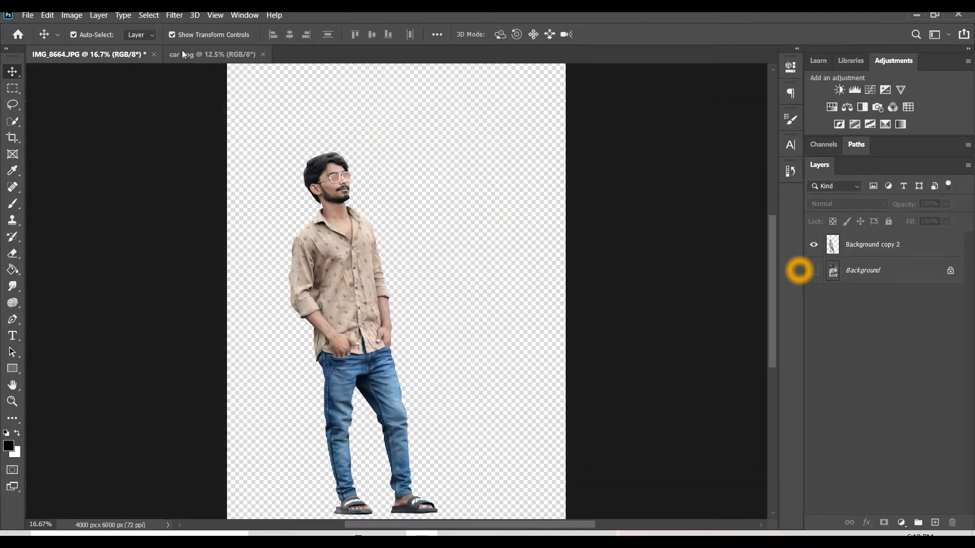
pyautogui.moveTo(182, 51); pyautogui.dragTo(356, 105)
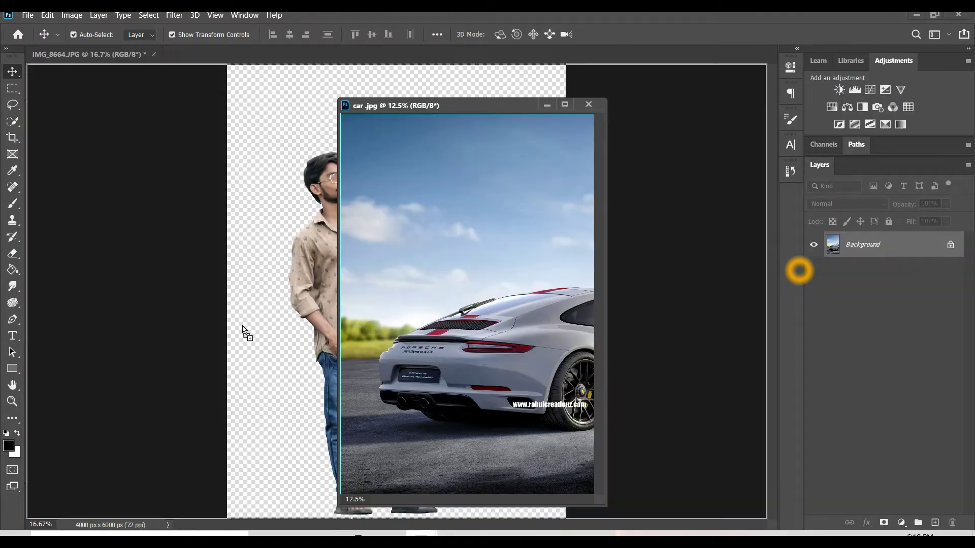
pyautogui.moveTo(382, 325); pyautogui.dragTo(240, 326)
pyautogui.click(588, 105)
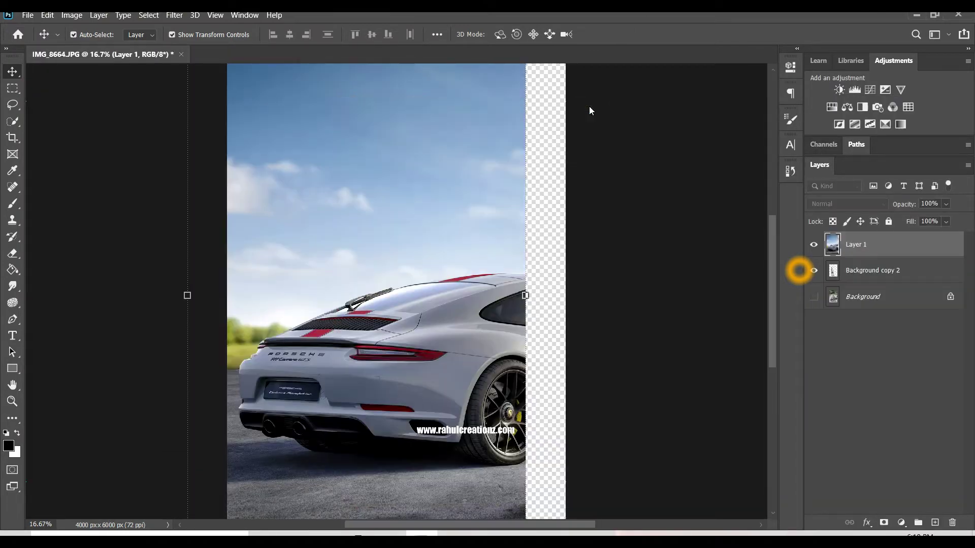
pyautogui.hotkey('ctrl', '-')
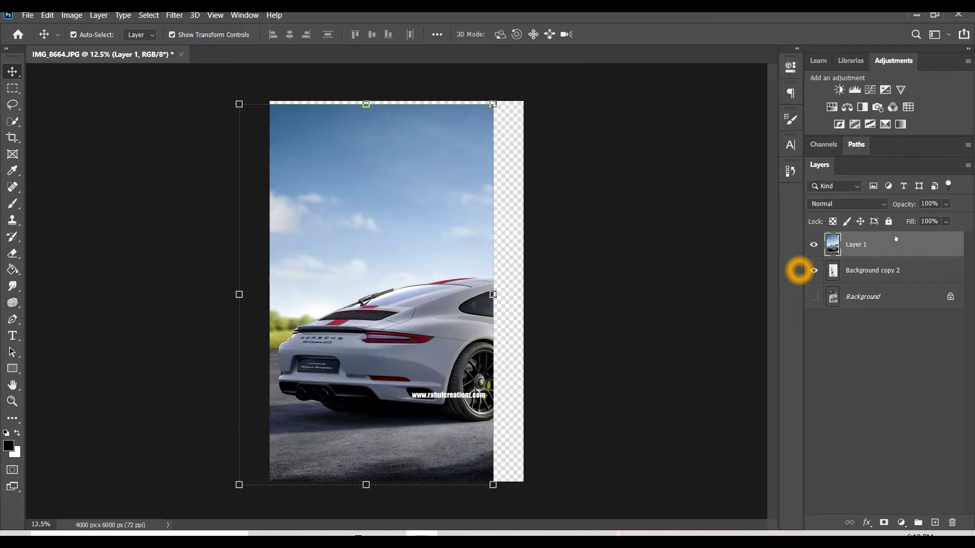
# Position the car layer to fill the canvas beneath the man, then nudge him right
pyautogui.moveTo(896, 239); pyautogui.dragTo(899, 271)
pyautogui.moveTo(350, 260); pyautogui.dragTo(381, 257)
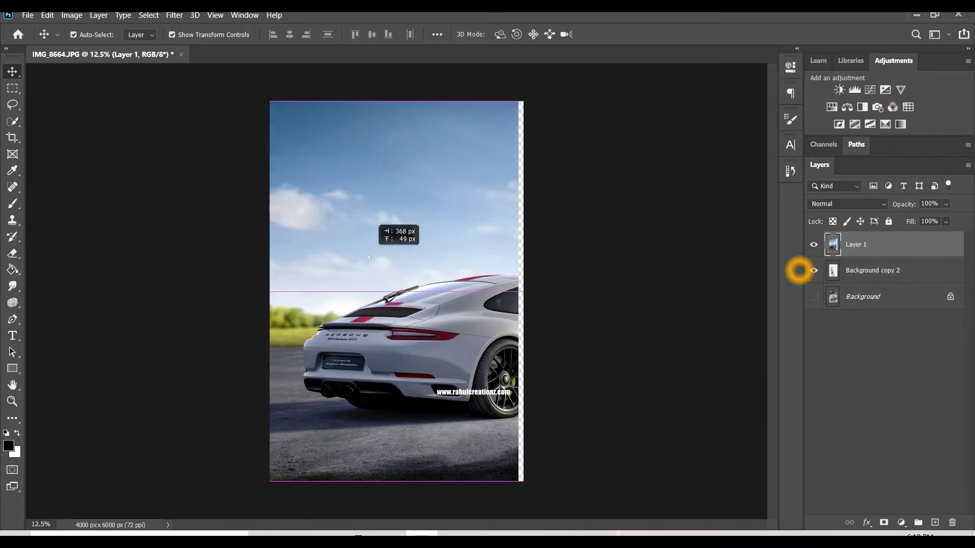
pyautogui.moveTo(871, 262); pyautogui.dragTo(874, 274)
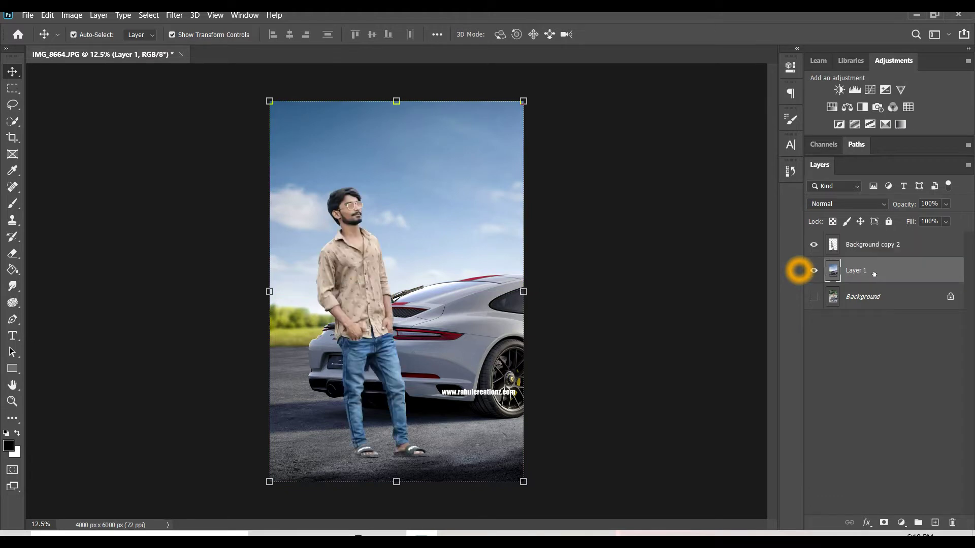
pyautogui.click(334, 317)
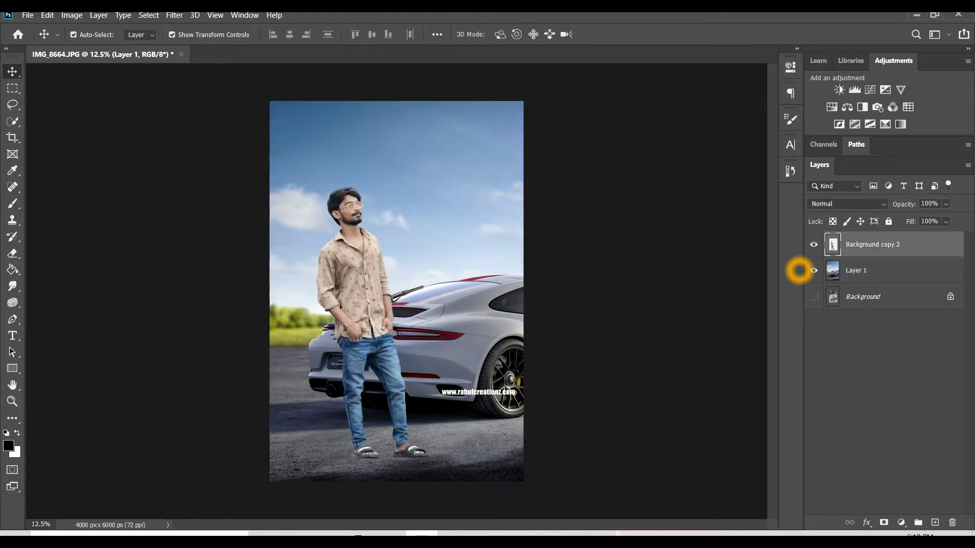
pyautogui.moveTo(334, 329); pyautogui.dragTo(342, 329)
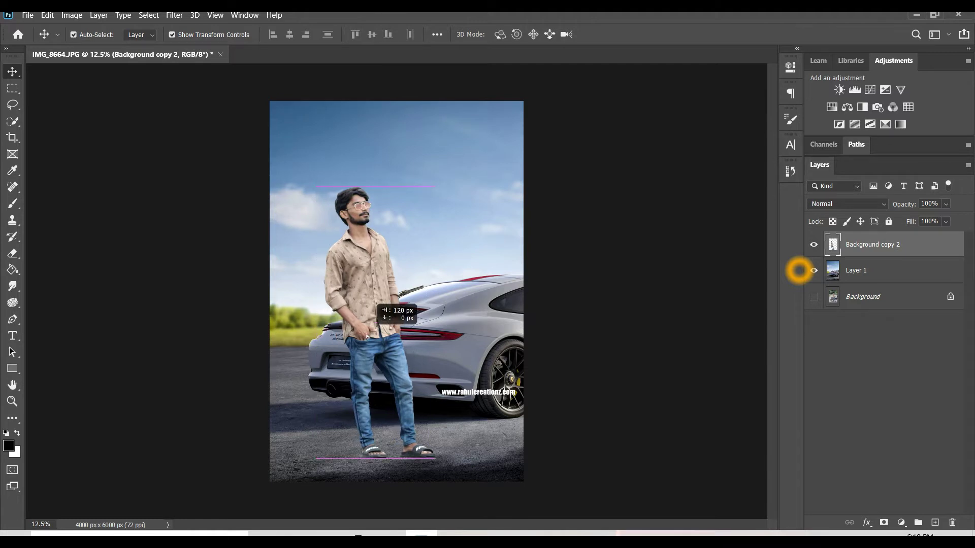
pyautogui.click(621, 318)
pyautogui.click(362, 321)
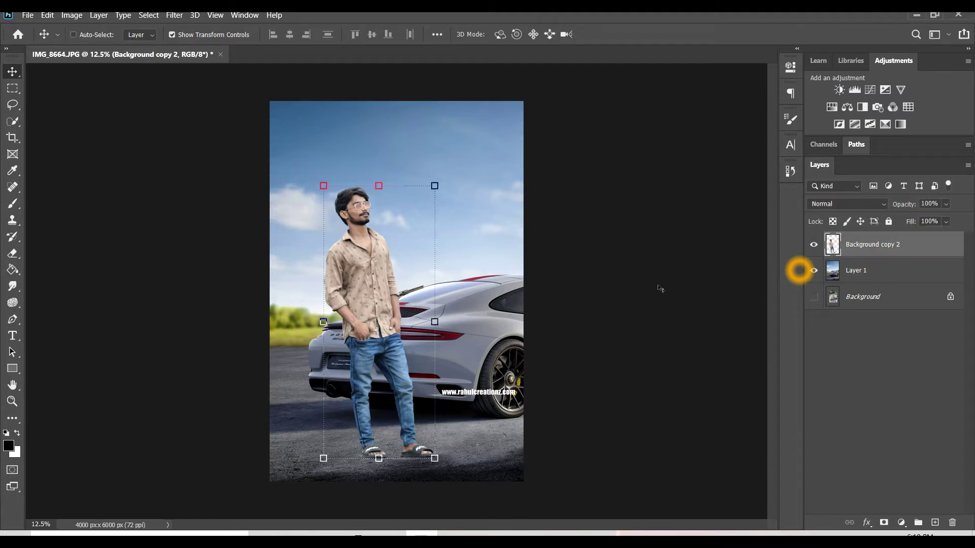
# Raise the man's brightness slightly with Brightness/Contrast
pyautogui.keyDown('alt'); pyautogui.scroll(2, 667, 289); pyautogui.keyUp('alt')
pyautogui.scroll(1, 548, 292)
pyautogui.keyDown('alt'); pyautogui.scroll(1, 548, 293); pyautogui.keyUp('alt')
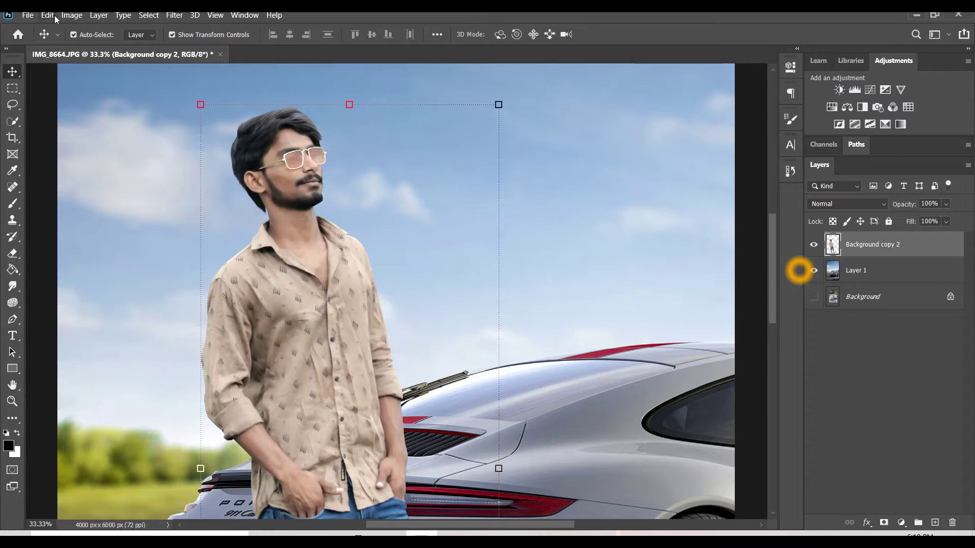
pyautogui.click(72, 15)
pyautogui.click(261, 45)
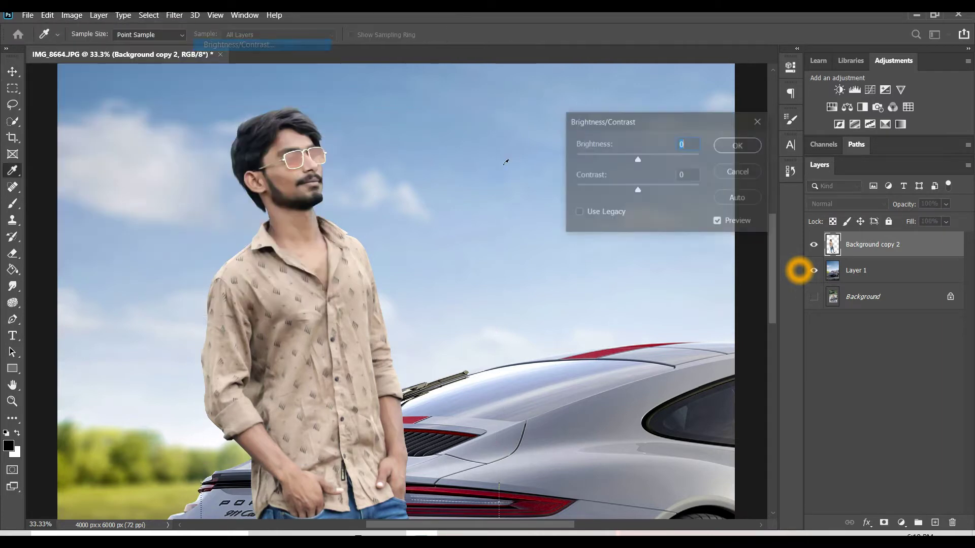
pyautogui.moveTo(638, 160); pyautogui.dragTo(641, 161)
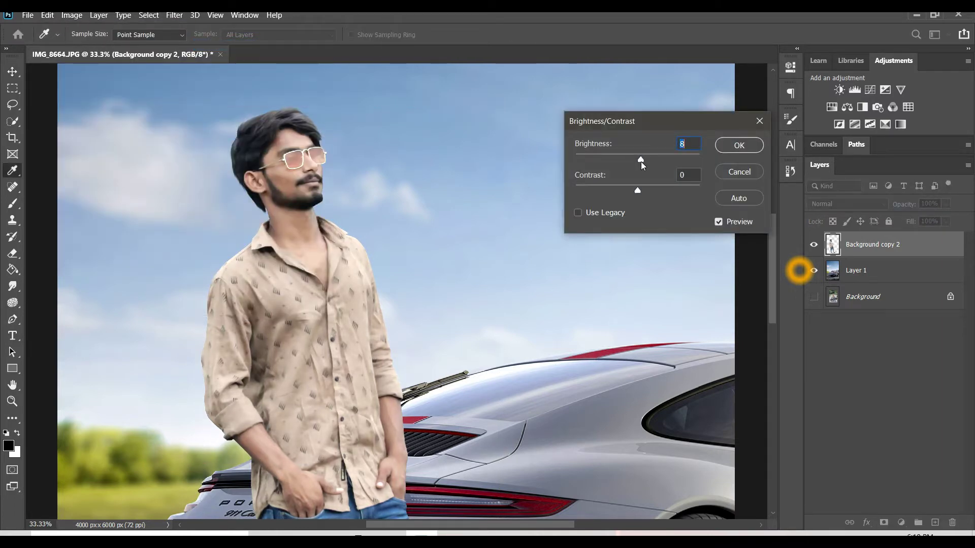
pyautogui.click(737, 147)
pyautogui.press('v')
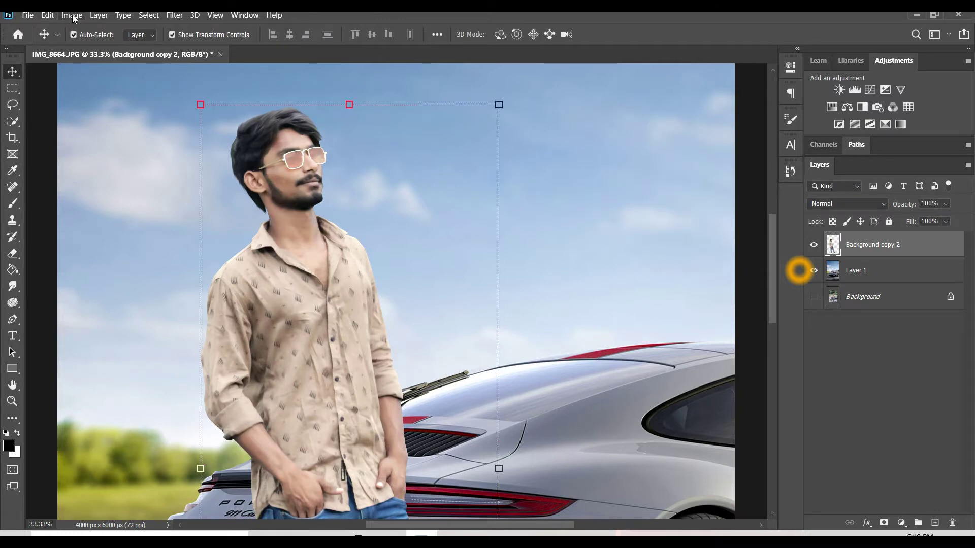
# Darken the man's midtones with Levels, midtone 0.88
pyautogui.click(71, 16)
pyautogui.click(218, 56)
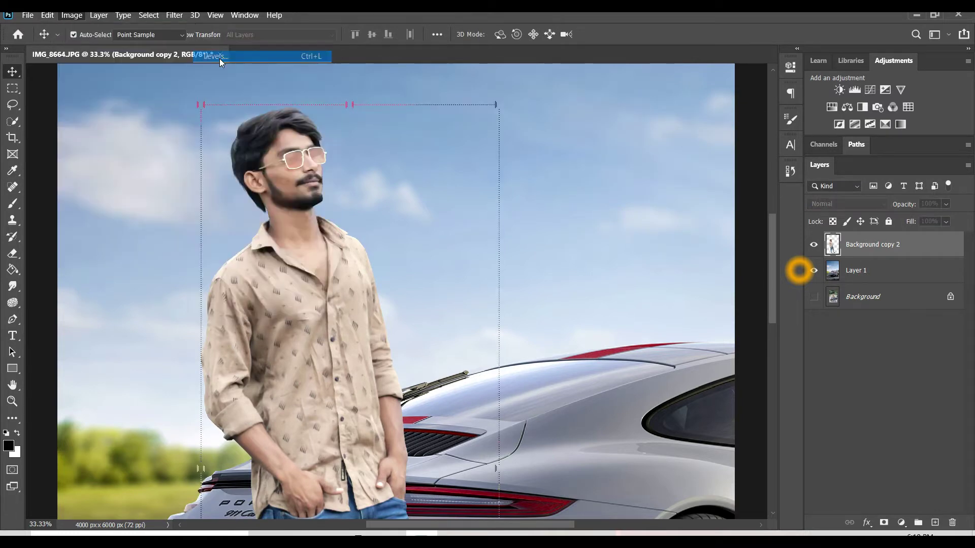
pyautogui.moveTo(660, 249); pyautogui.dragTo(667, 249)
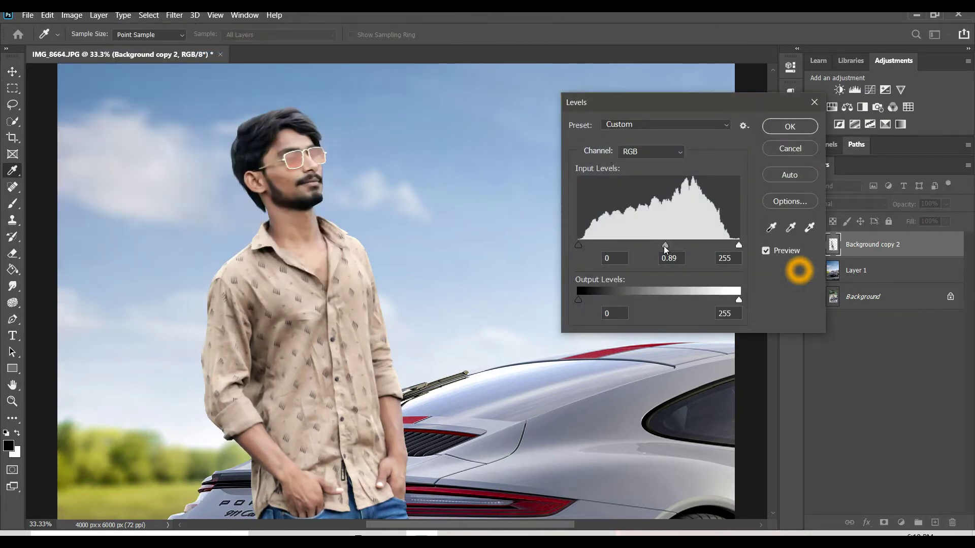
pyautogui.click(790, 126)
# Lift the curve's midpoint slightly in Curves
pyautogui.click(72, 15)
pyautogui.moveTo(91, 45)
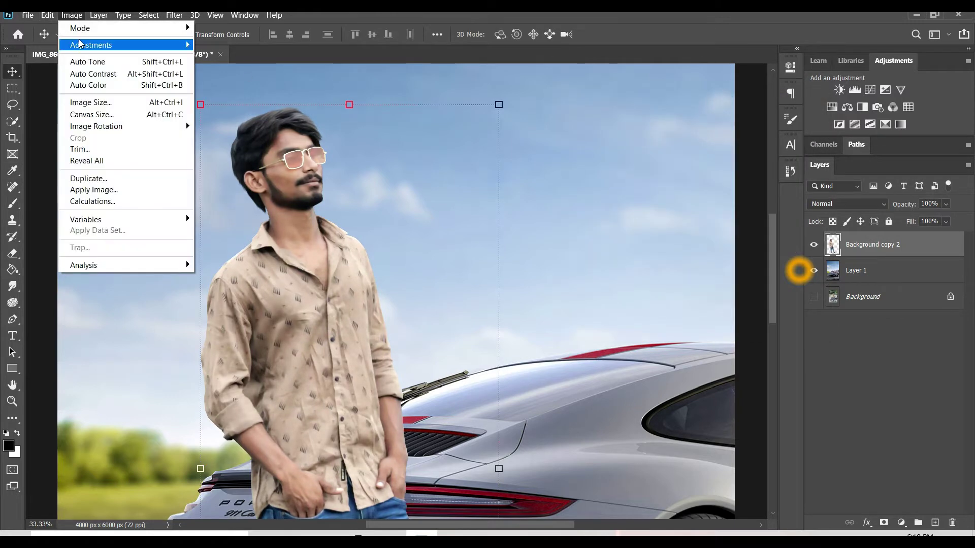
pyautogui.hotkey('ctrl', 'm')
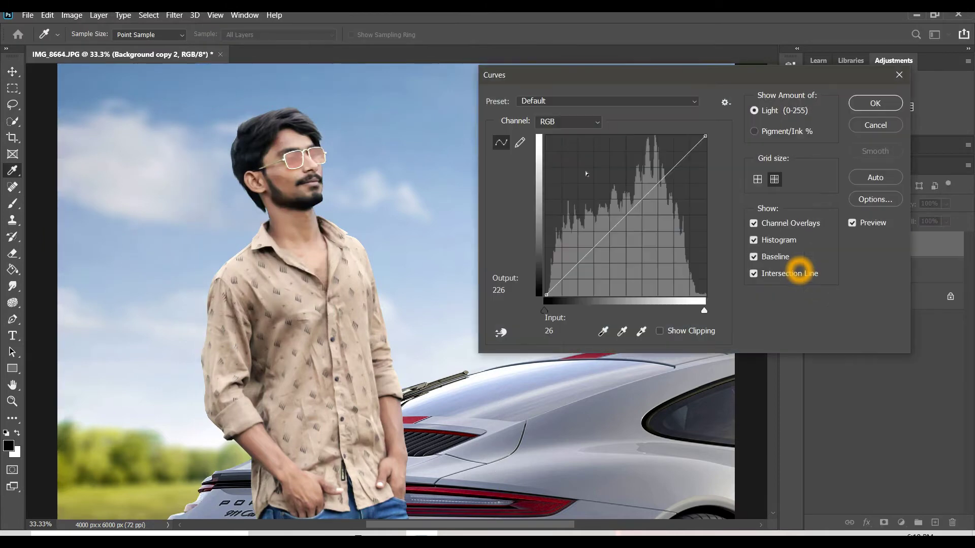
pyautogui.moveTo(622, 219); pyautogui.dragTo(623, 214)
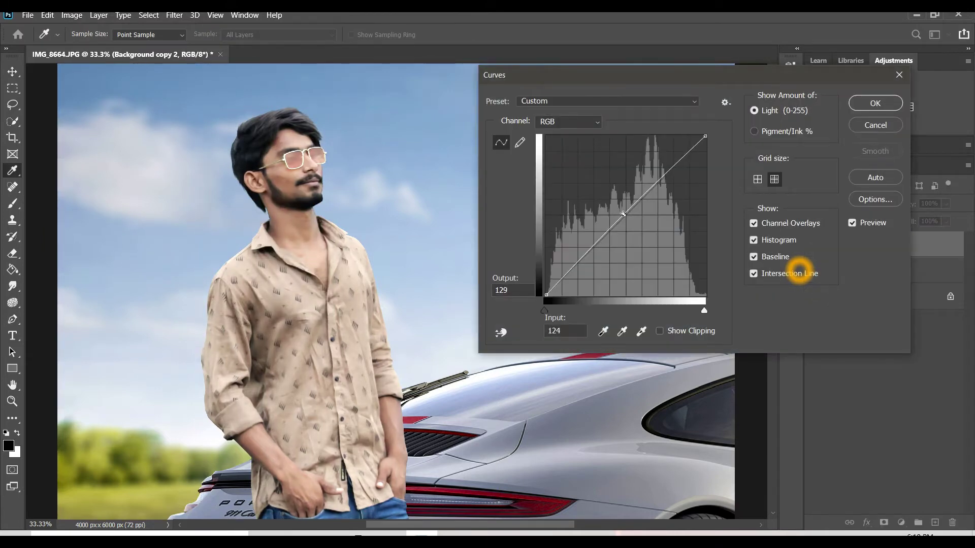
pyautogui.click(876, 103)
pyautogui.press('v')
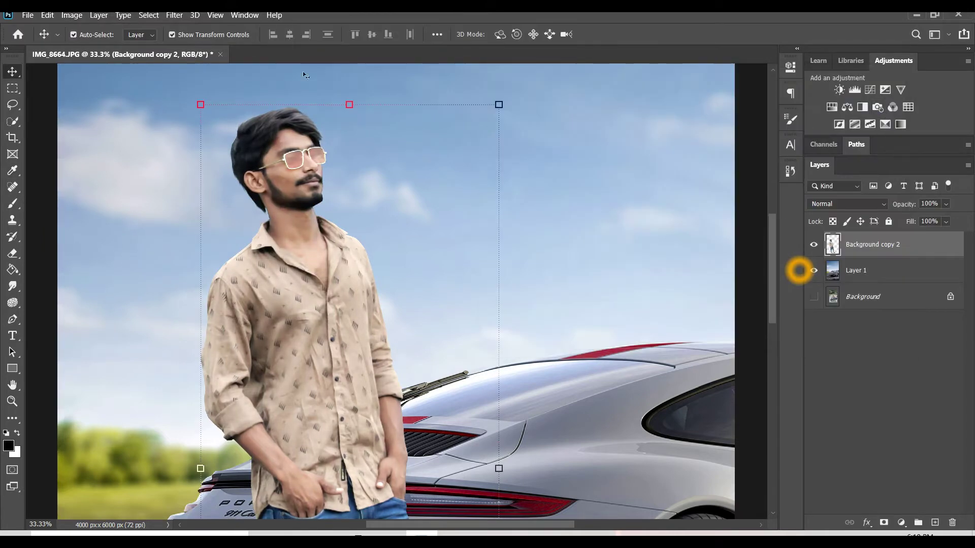
# Reduce Black in the Reds to -33 with Selective Color
pyautogui.click(71, 15)
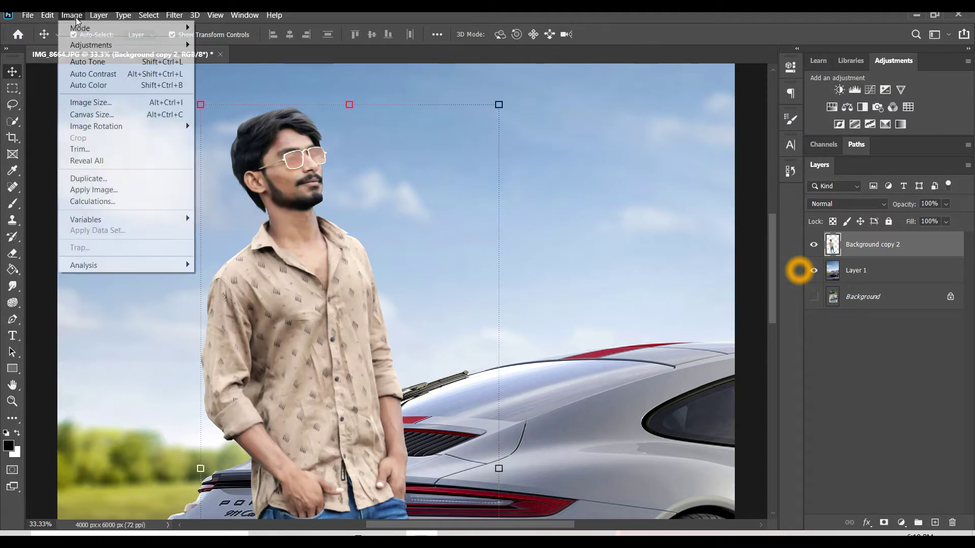
pyautogui.moveTo(90, 45)
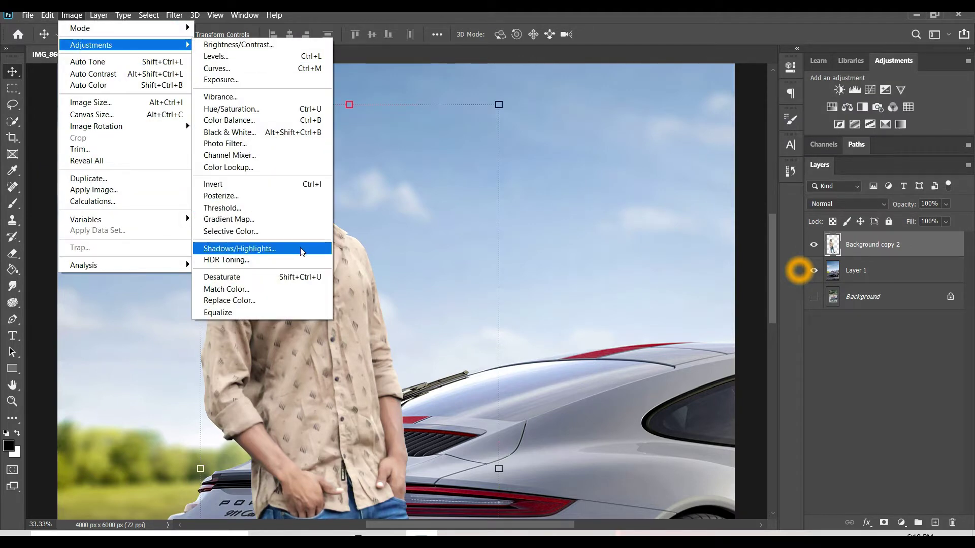
pyautogui.click(295, 229)
pyautogui.moveTo(656, 224); pyautogui.dragTo(659, 227)
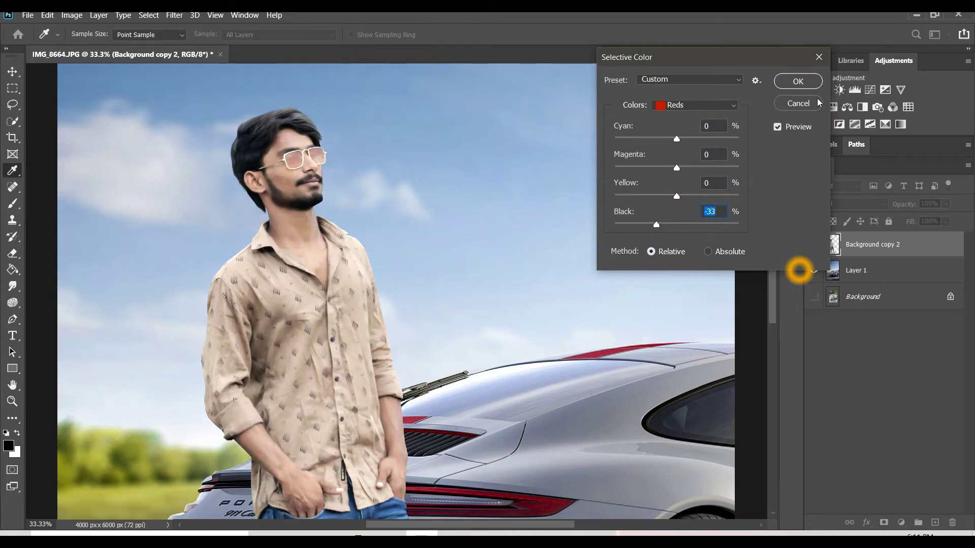
pyautogui.click(799, 87)
pyautogui.press('v')
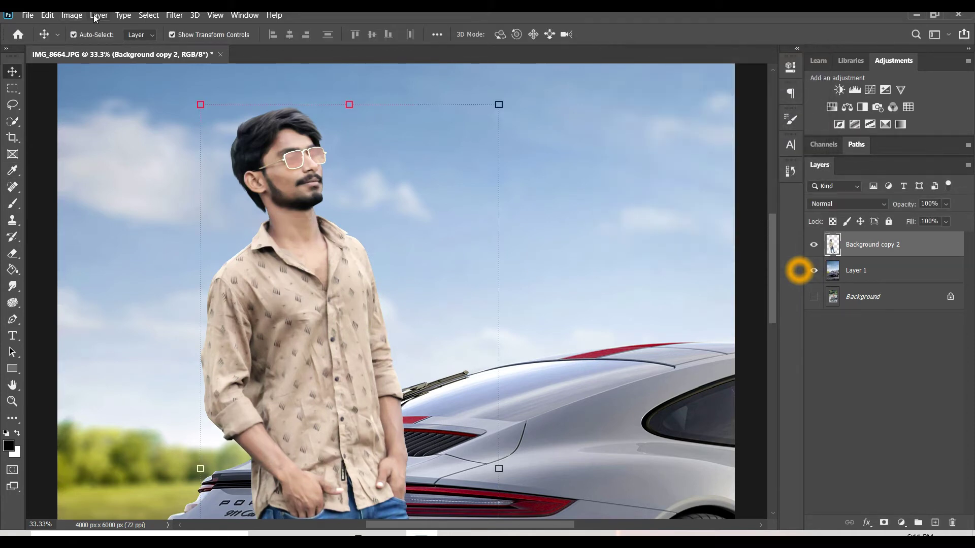
pyautogui.click(71, 15)
pyautogui.moveTo(91, 45)
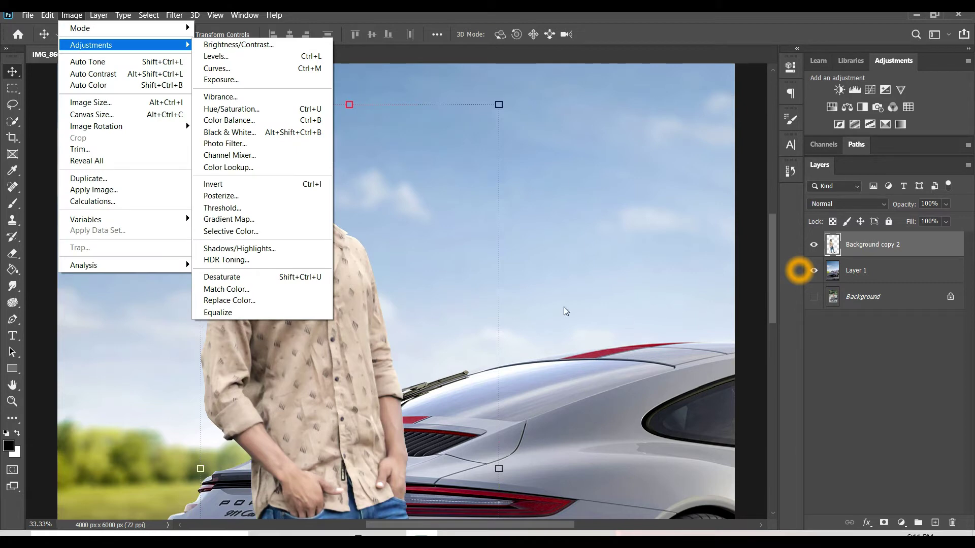
pyautogui.click(691, 173)
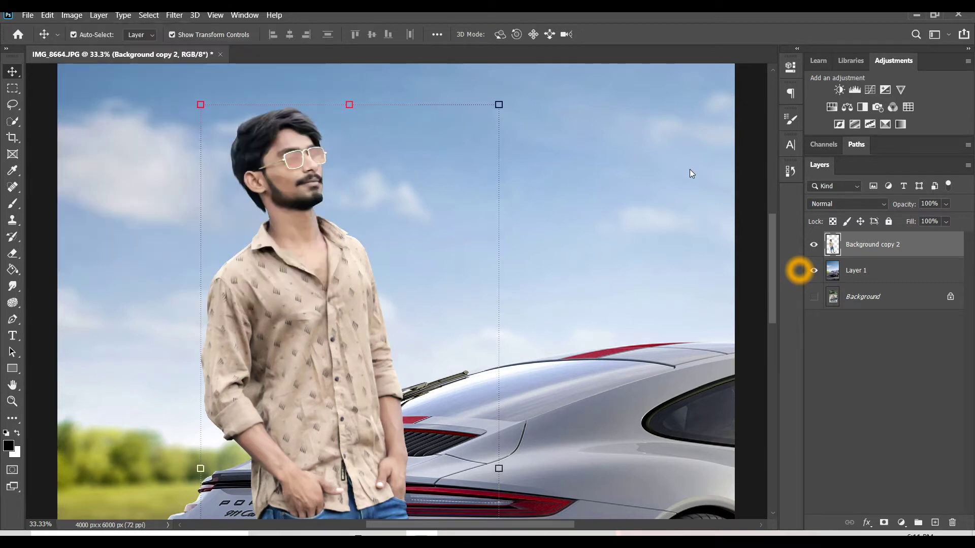
pyautogui.click(176, 16)
# In Camera Raw, set Clarity +13, Luminance noise reduction 26, and brighten oranges to +9
pyautogui.click(215, 86)
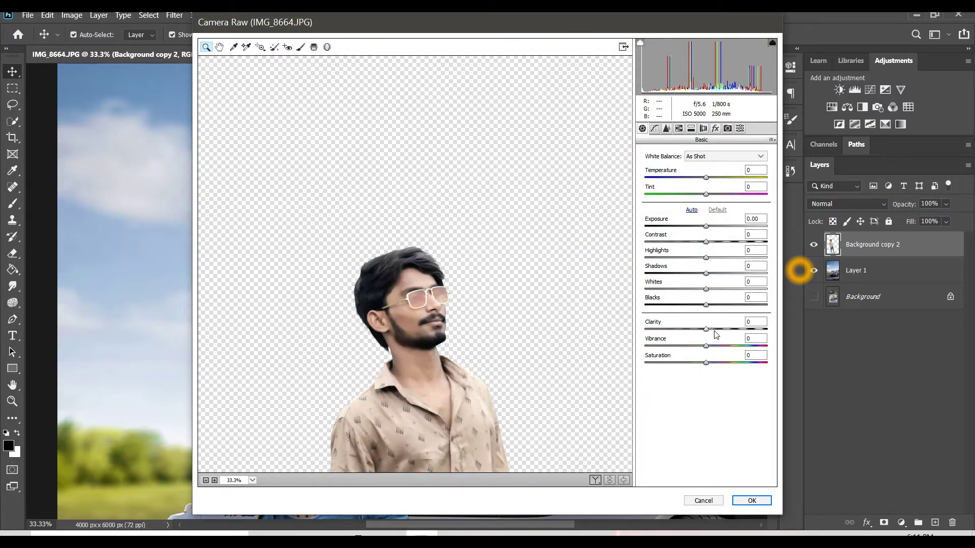
pyautogui.click(715, 330)
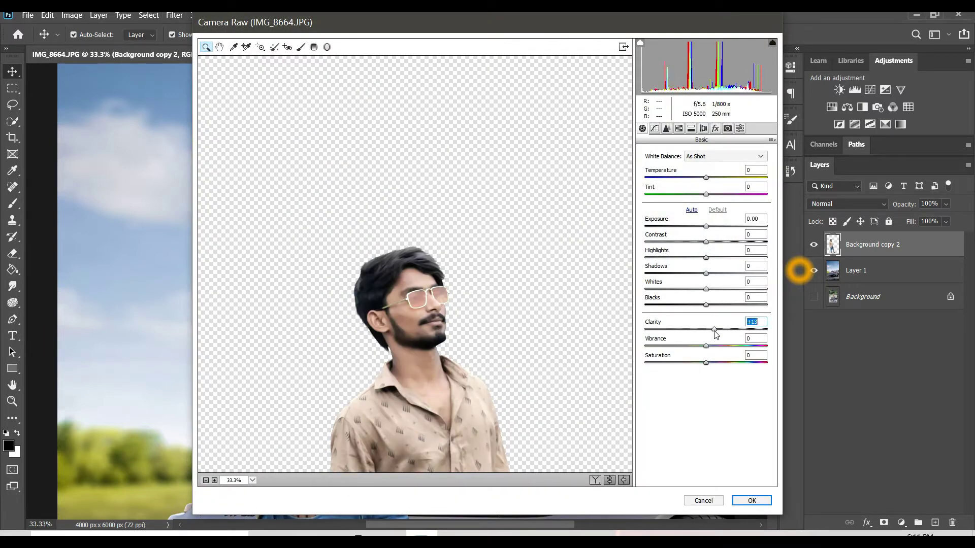
pyautogui.click(655, 128)
pyautogui.click(676, 254)
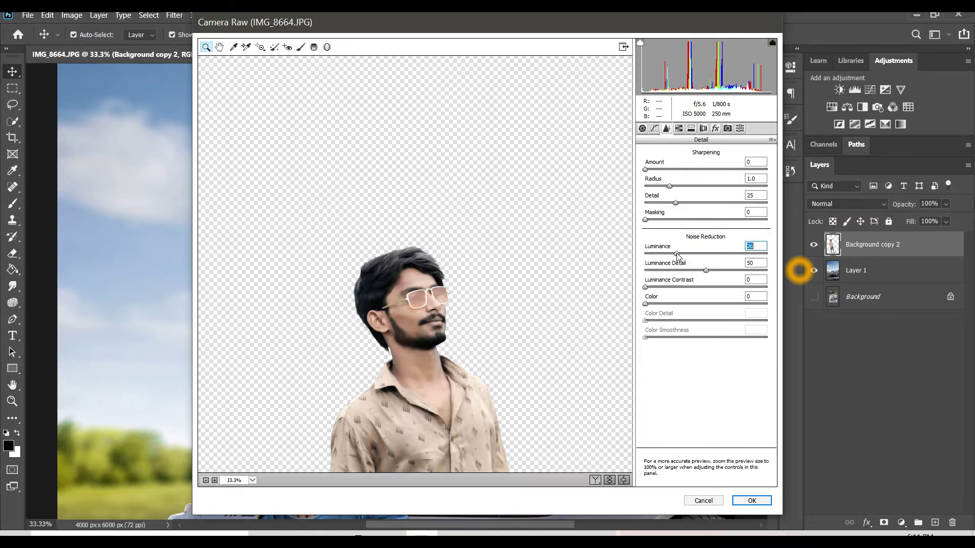
pyautogui.click(679, 129)
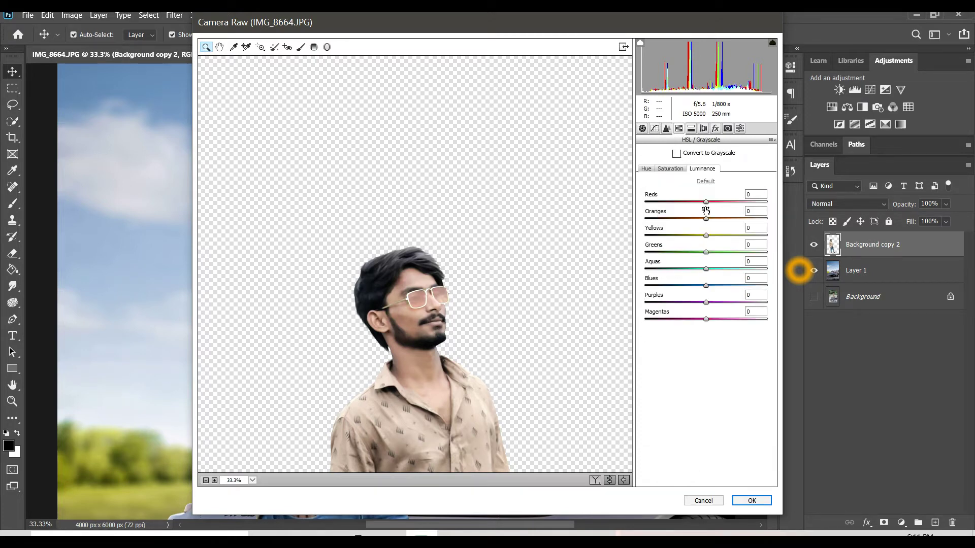
pyautogui.click(717, 218)
pyautogui.moveTo(717, 218); pyautogui.dragTo(711, 220)
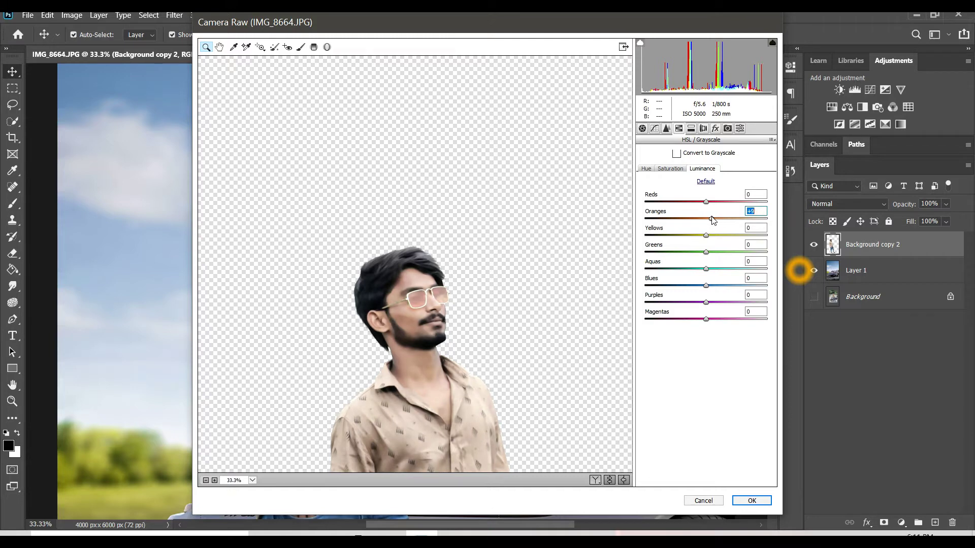
# Shift the yellow hue slightly and the aqua hue of the jeans
pyautogui.click(647, 169)
pyautogui.moveTo(707, 237); pyautogui.dragTo(705, 239)
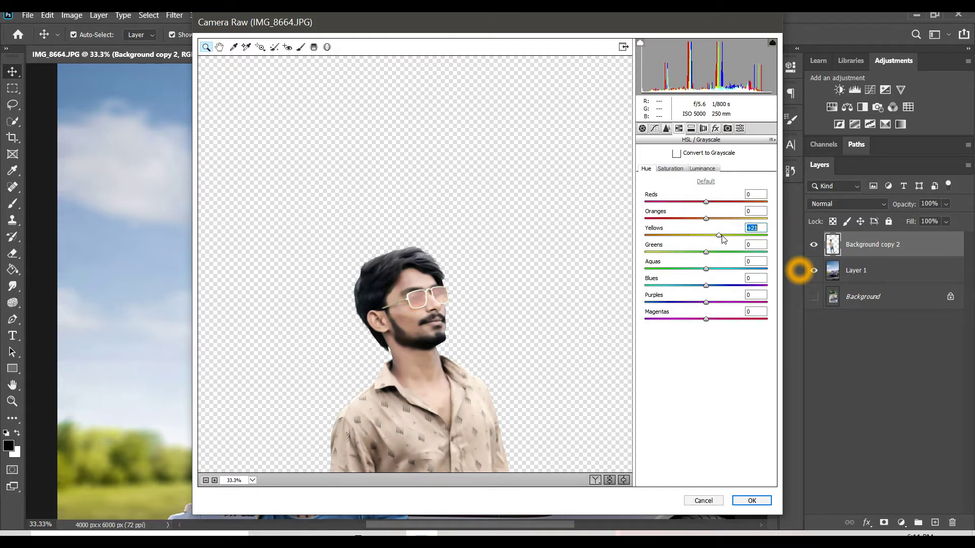
pyautogui.scroll(-5, 501, 331)
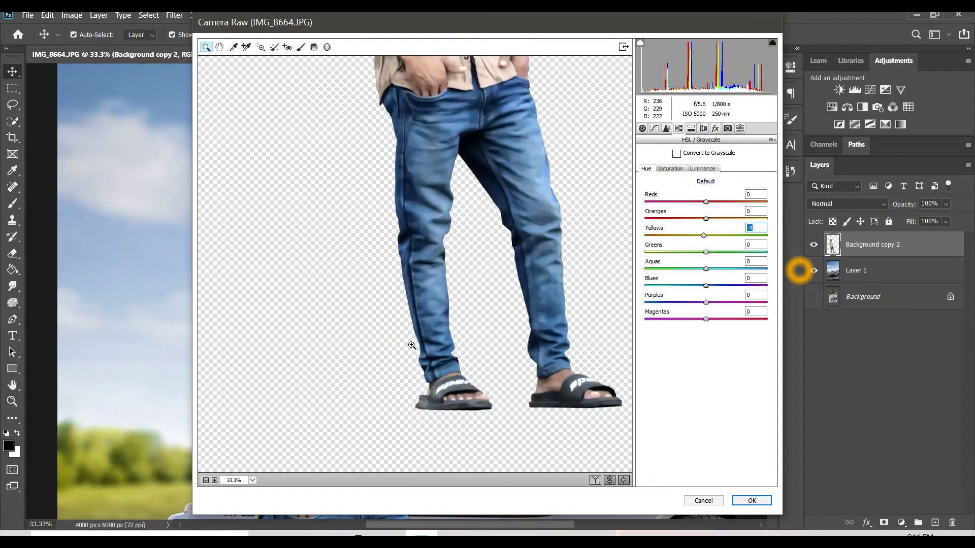
pyautogui.click(207, 480)
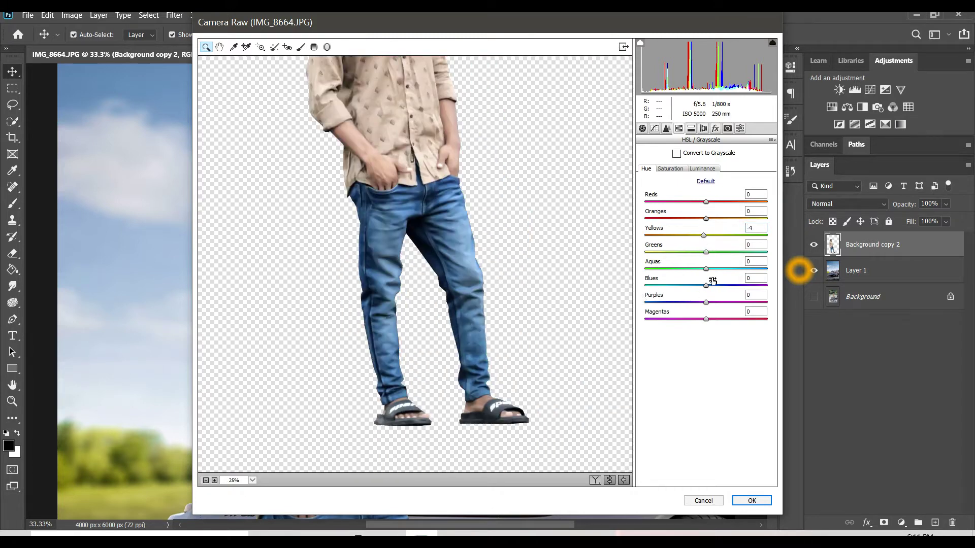
pyautogui.moveTo(706, 269)
pyautogui.mouseDown()
pyautogui.moveTo(721, 273)
pyautogui.moveTo(697, 286)
pyautogui.mouseUp()
pyautogui.scroll(5, 405, 279)
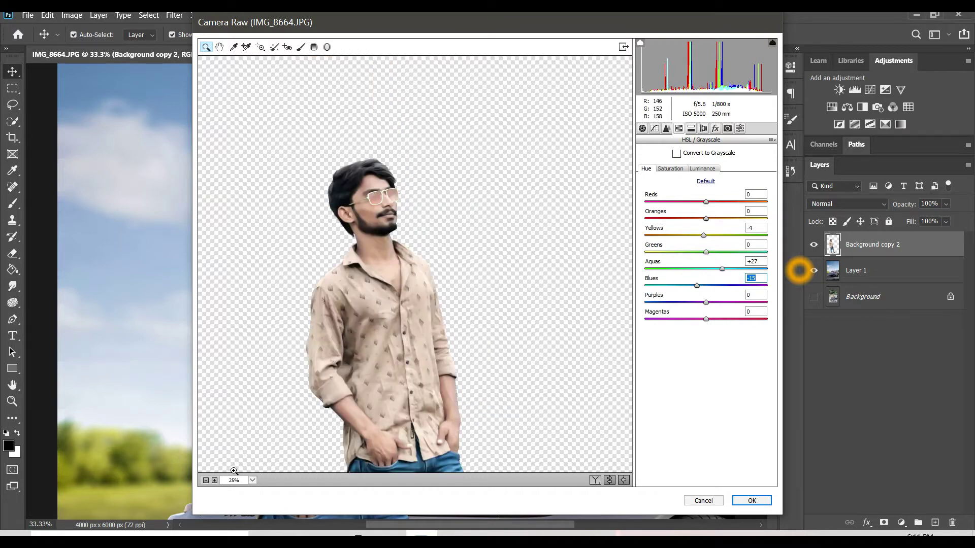
pyautogui.click(206, 481)
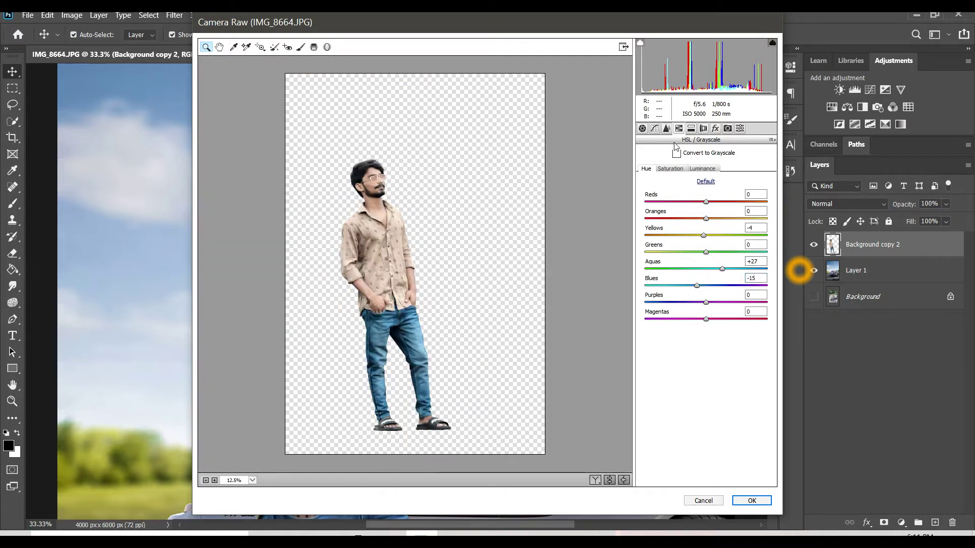
# Boost aqua saturation, set orange luminance +9, darken blues slightly, and apply
pyautogui.click(671, 168)
pyautogui.moveTo(718, 269); pyautogui.dragTo(726, 272)
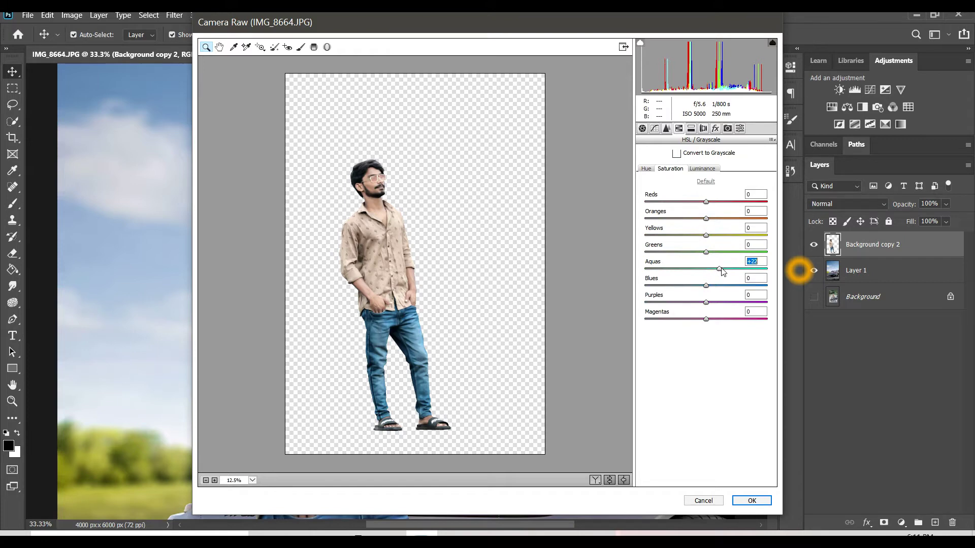
pyautogui.click(702, 168)
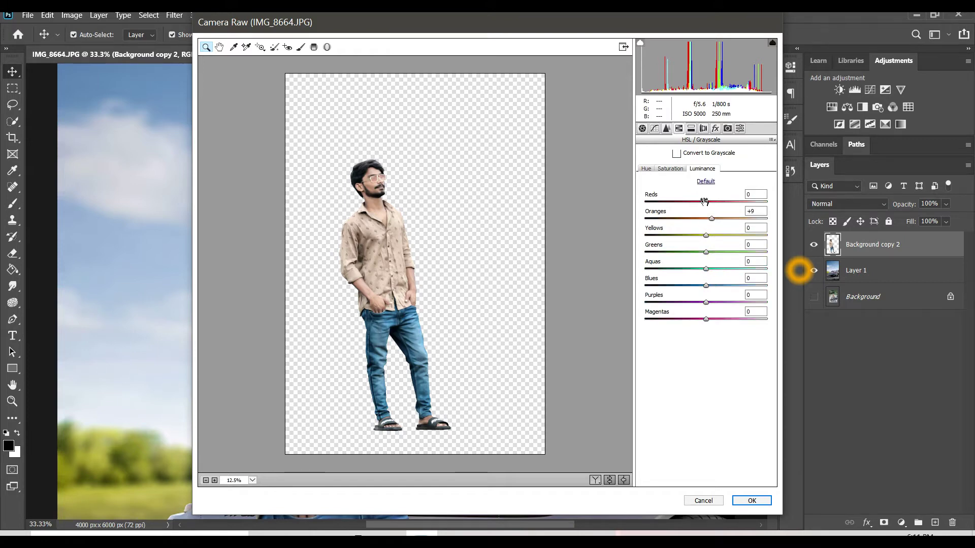
pyautogui.click(711, 218)
pyautogui.moveTo(716, 285)
pyautogui.mouseDown()
pyautogui.moveTo(702, 285)
pyautogui.moveTo(708, 290)
pyautogui.mouseUp()
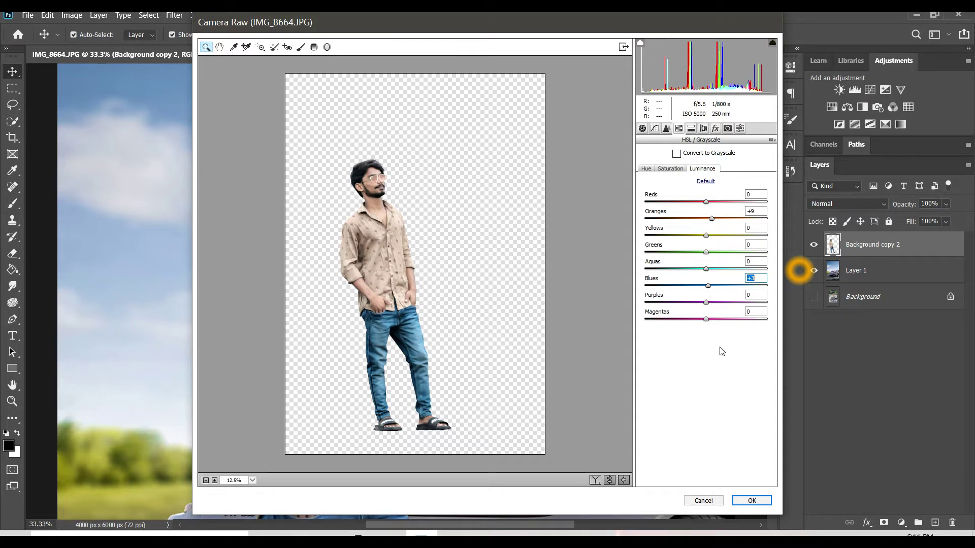
pyautogui.click(754, 500)
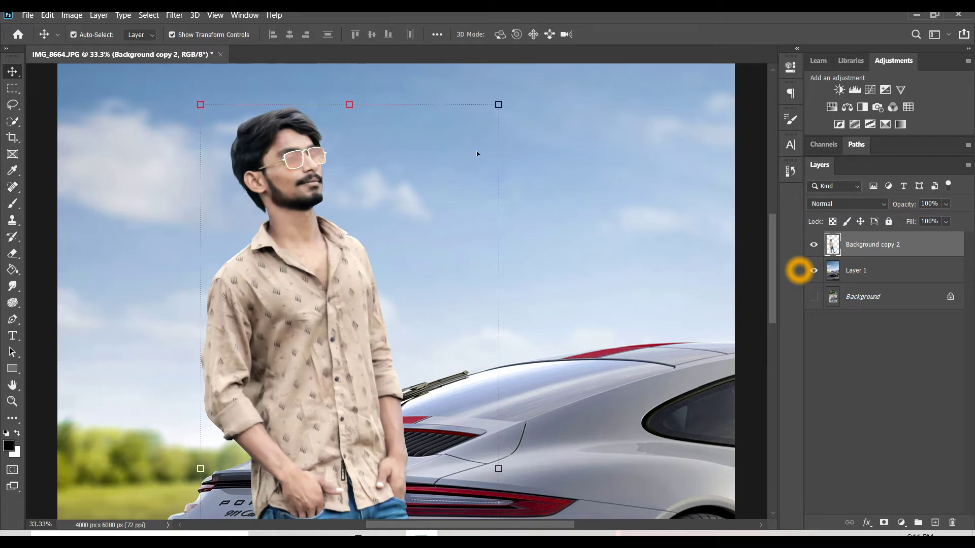
# Zoom out to the whole composite and make Layer 1, the car-and-sky background, active
pyautogui.hotkey('ctrl', '-')
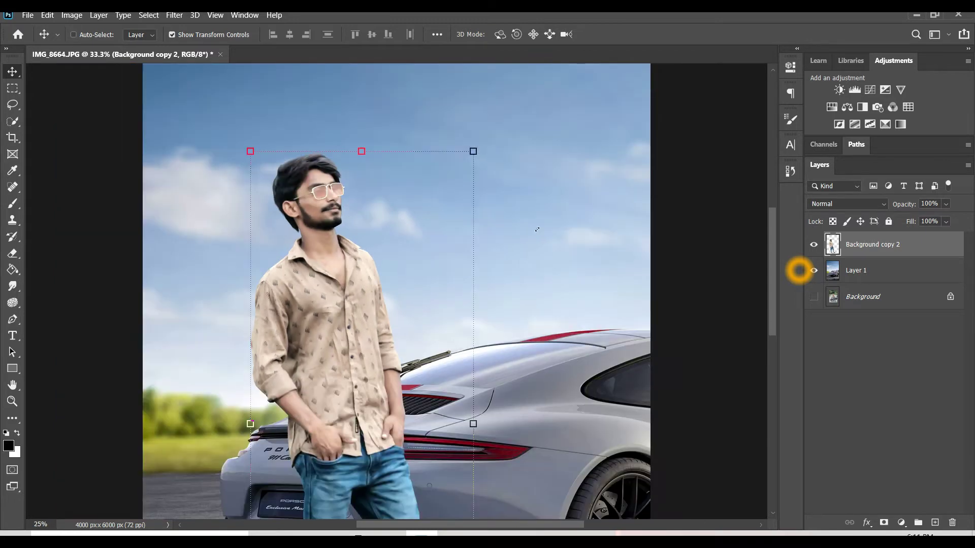
pyautogui.hotkey('ctrl', '-')
pyautogui.click(881, 270)
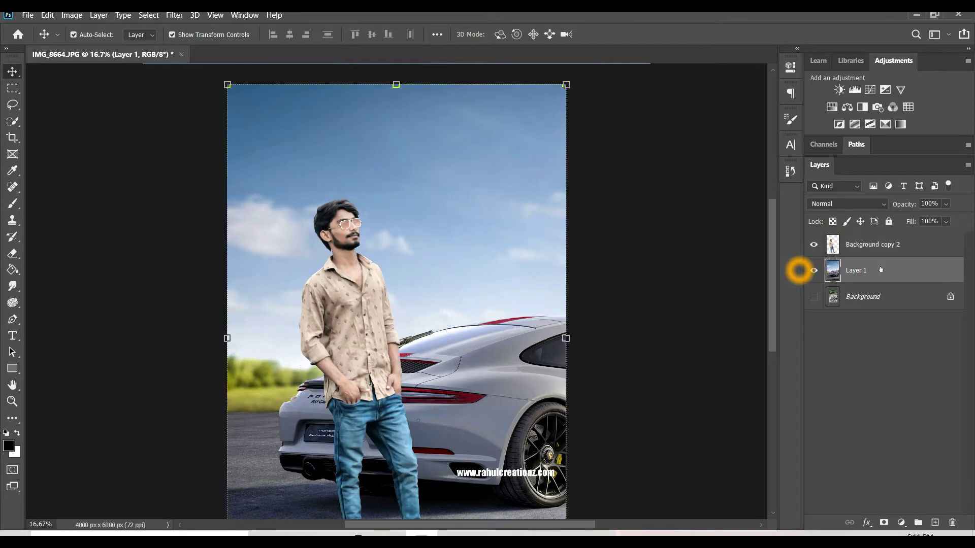
pyautogui.click(174, 15)
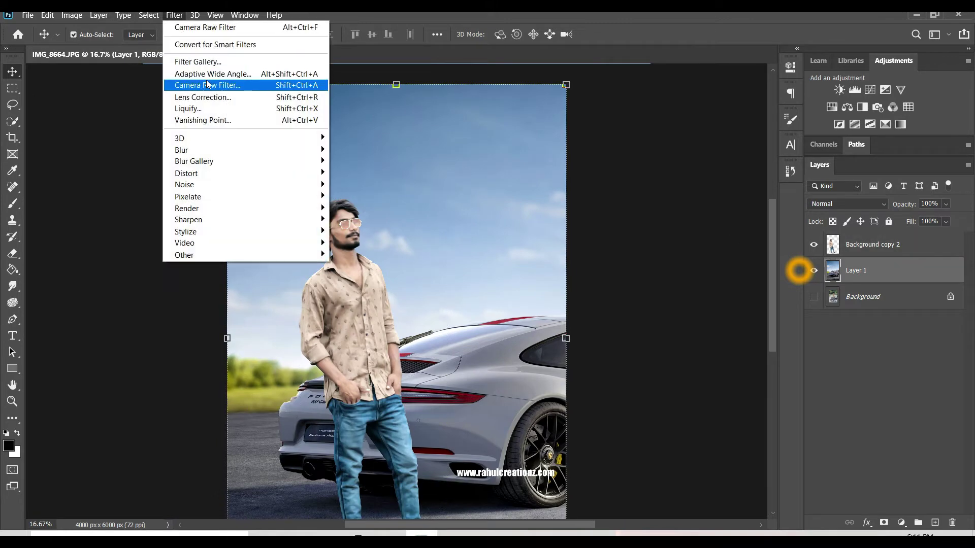
pyautogui.moveTo(194, 161)
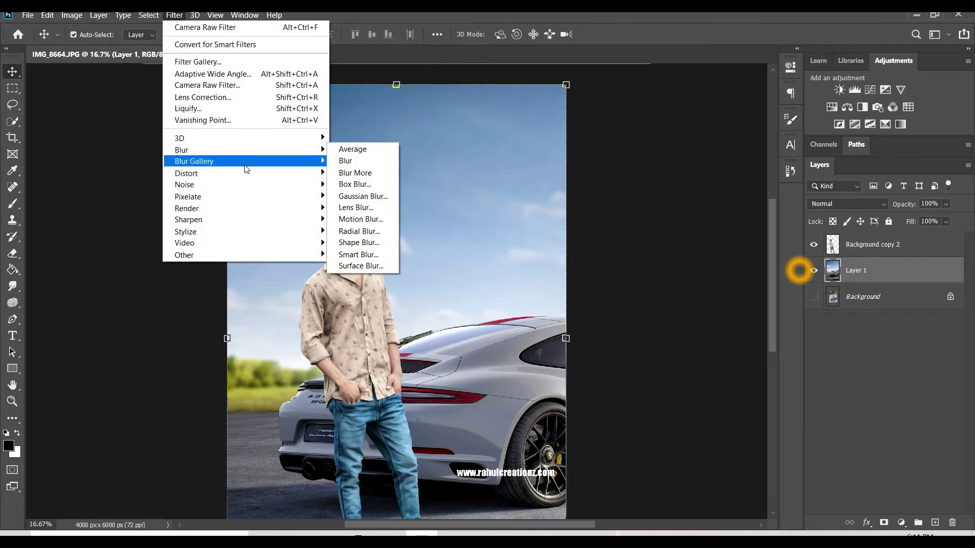
pyautogui.click(575, 199)
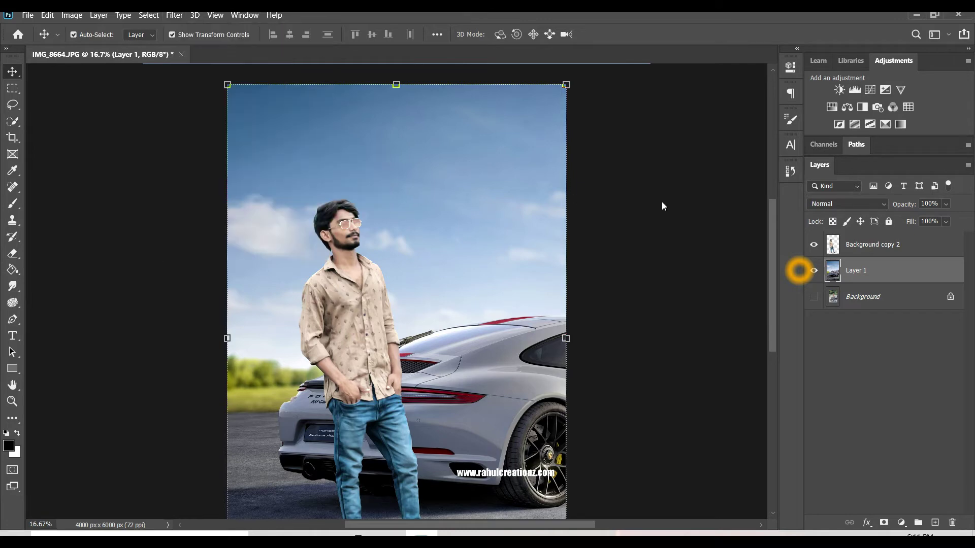
pyautogui.click(13, 219)
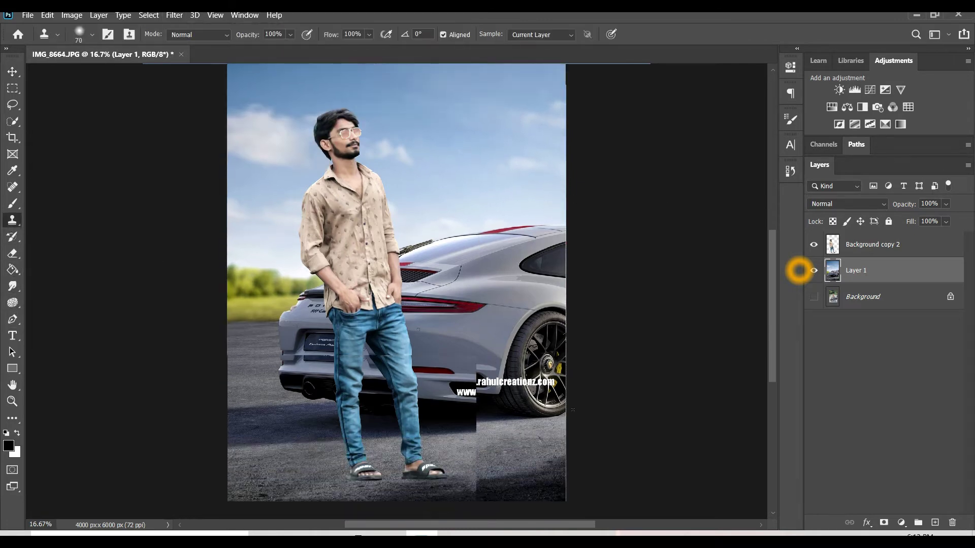
# Zoom in on the bumper watermark and clone grey over its first letters
pyautogui.hotkey('ctrl', '+')
pyautogui.hotkey('ctrl', '+')
pyautogui.moveTo(579, 432); pyautogui.dragTo(526, 381)
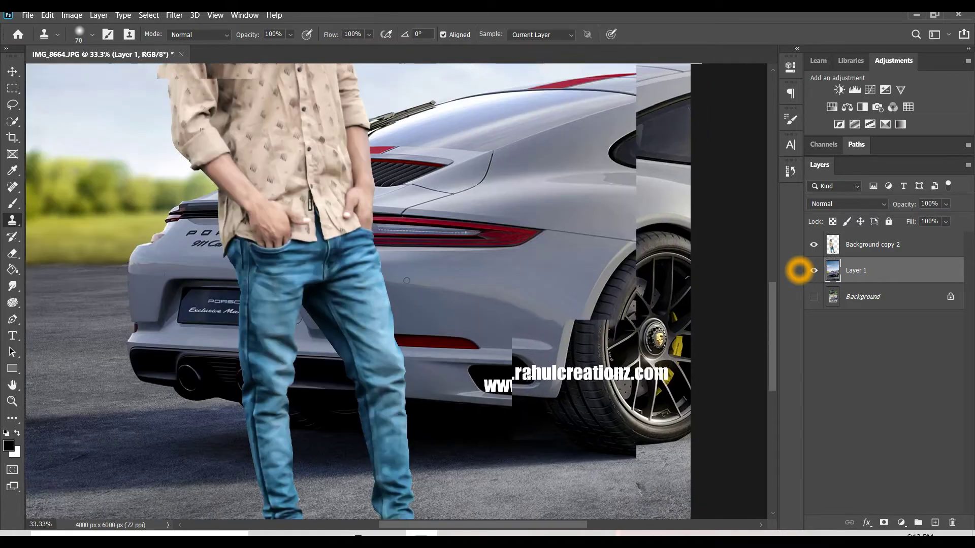
pyautogui.hotkey('ctrl', '+')
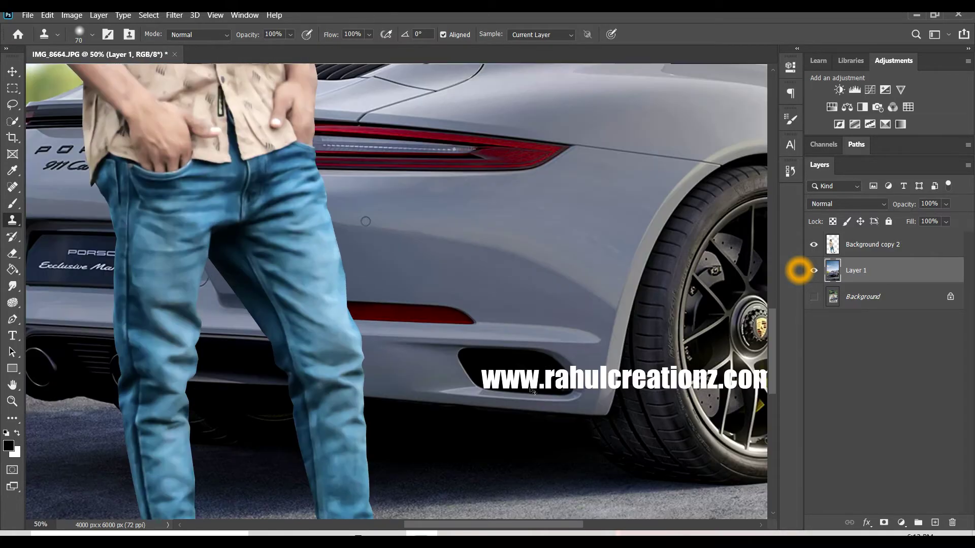
pyautogui.hotkey('ctrl', '+')
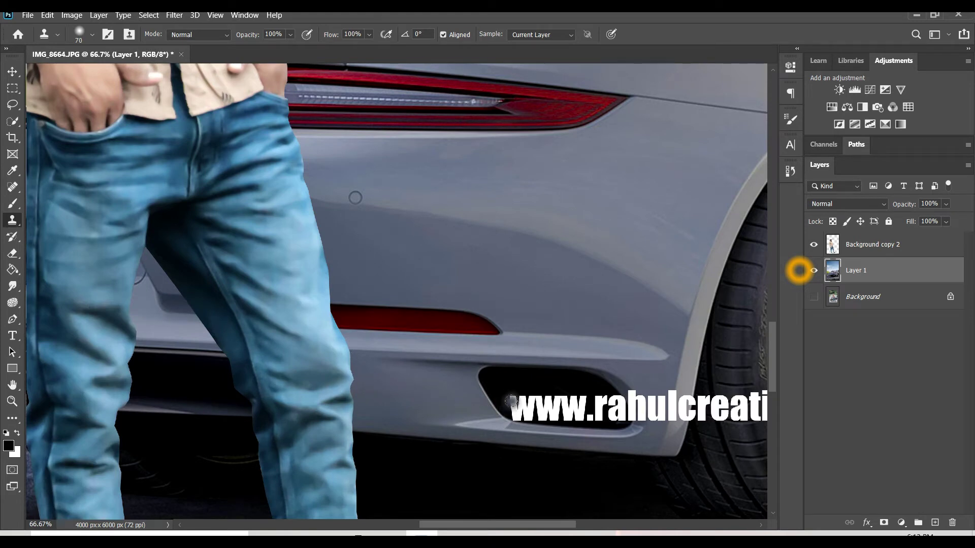
pyautogui.moveTo(491, 403)
pyautogui.mouseDown()
pyautogui.moveTo(526, 416)
pyautogui.moveTo(525, 406)
pyautogui.moveTo(508, 403)
pyautogui.moveTo(627, 415)
pyautogui.moveTo(569, 399)
pyautogui.moveTo(600, 402)
pyautogui.moveTo(573, 406)
pyautogui.mouseUp()
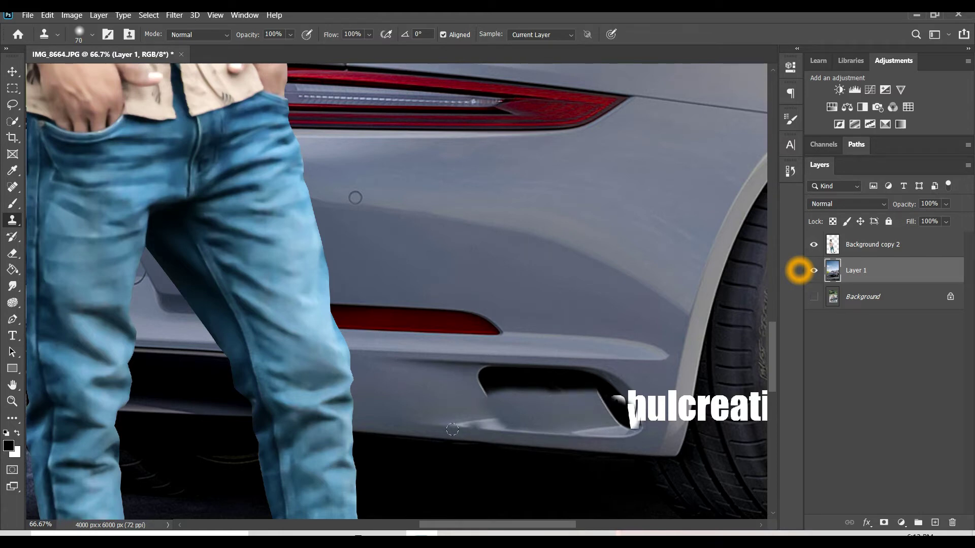
# Clone bumper texture over more watermark letters and touch up the dark bumper edges
pyautogui.click(408, 414)
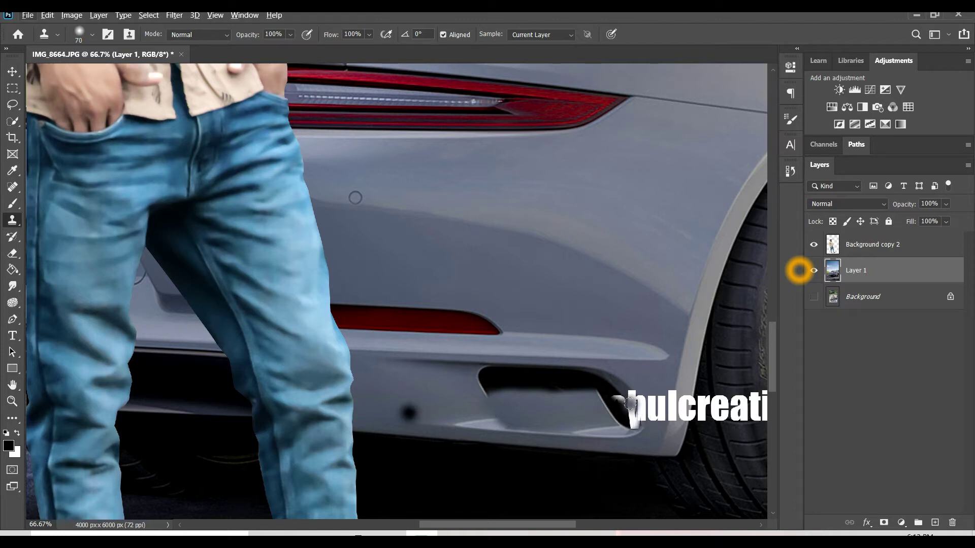
pyautogui.moveTo(630, 409)
pyautogui.mouseDown()
pyautogui.moveTo(644, 415)
pyautogui.moveTo(673, 397)
pyautogui.moveTo(681, 405)
pyautogui.moveTo(620, 421)
pyautogui.mouseUp()
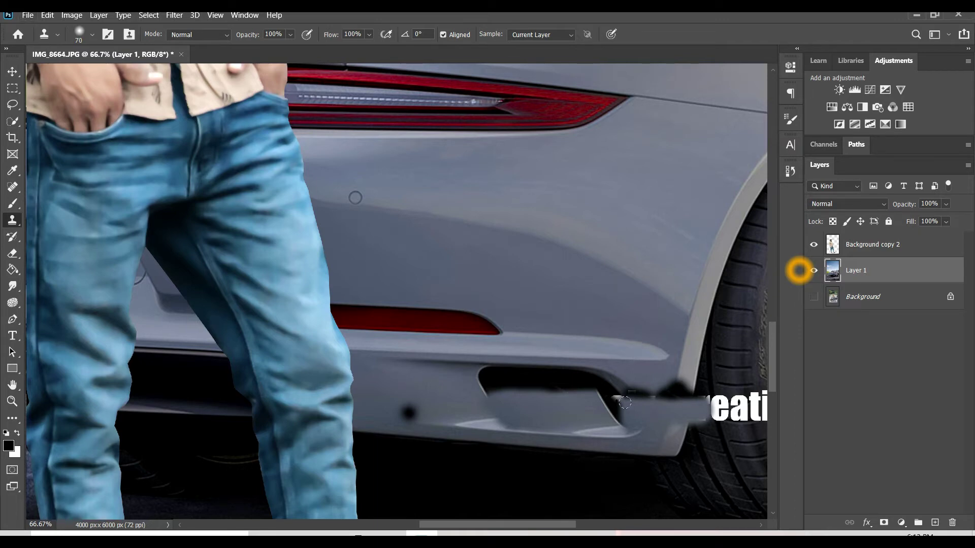
pyautogui.moveTo(624, 403)
pyautogui.mouseDown()
pyautogui.moveTo(618, 394)
pyautogui.moveTo(658, 391)
pyautogui.mouseUp()
pyautogui.moveTo(672, 385)
pyautogui.mouseDown()
pyautogui.moveTo(678, 391)
pyautogui.moveTo(696, 316)
pyautogui.mouseUp()
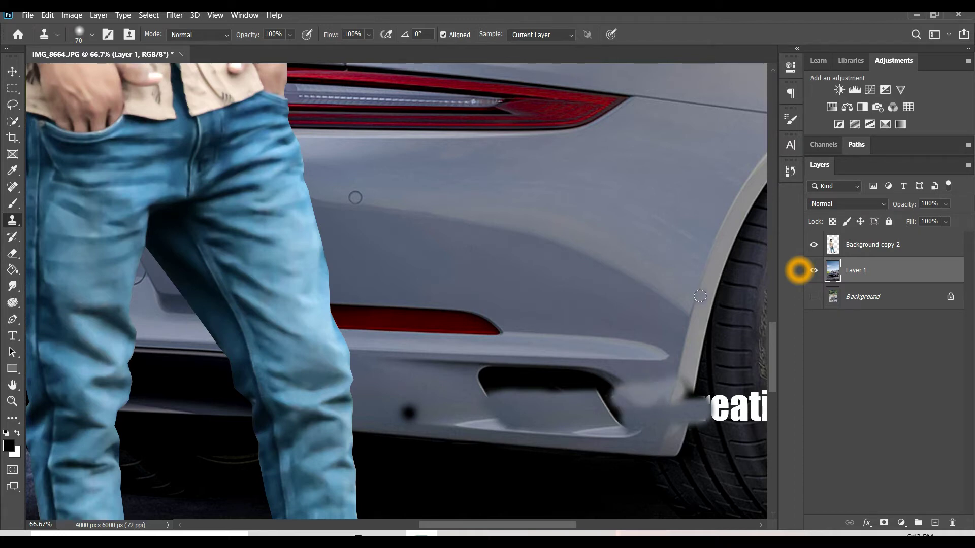
pyautogui.moveTo(685, 385); pyautogui.dragTo(661, 431)
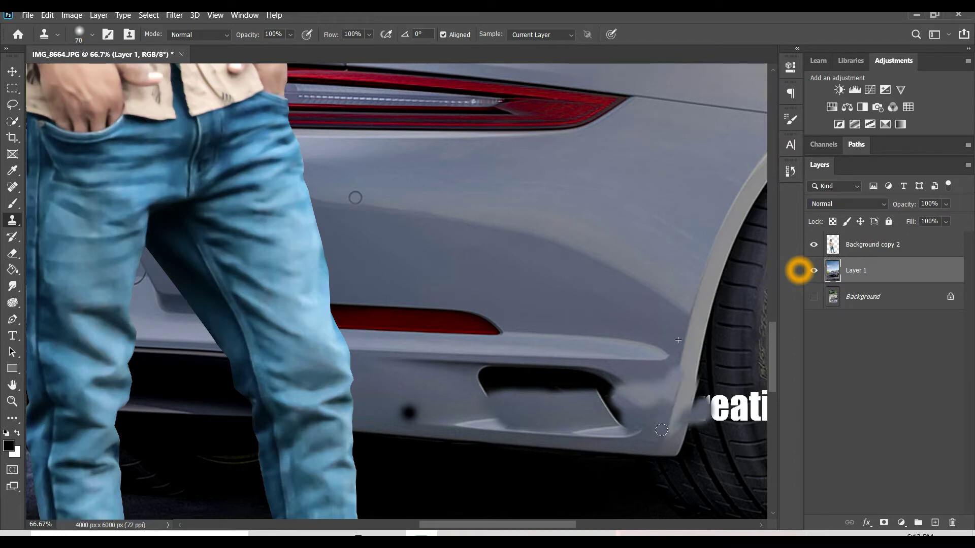
pyautogui.moveTo(671, 374); pyautogui.dragTo(676, 363)
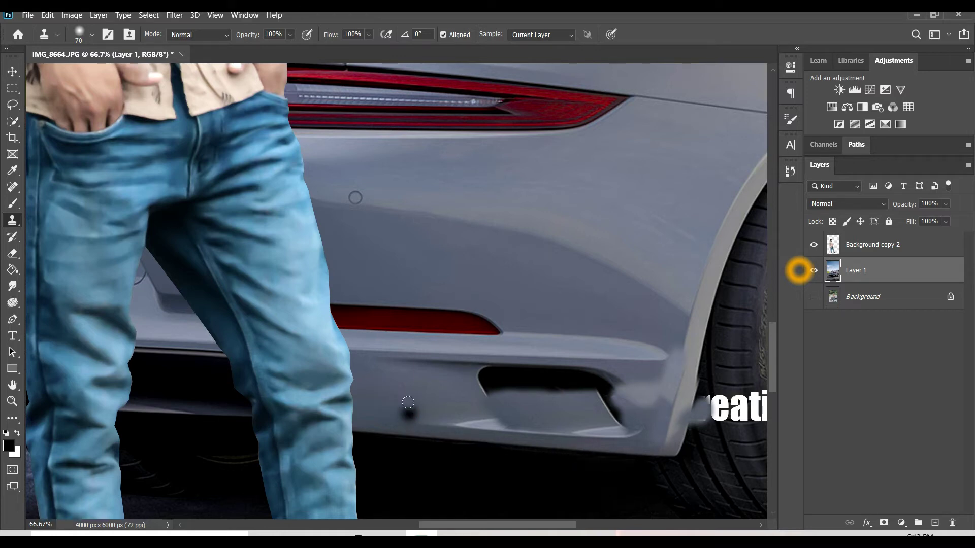
pyautogui.moveTo(408, 403); pyautogui.dragTo(414, 404)
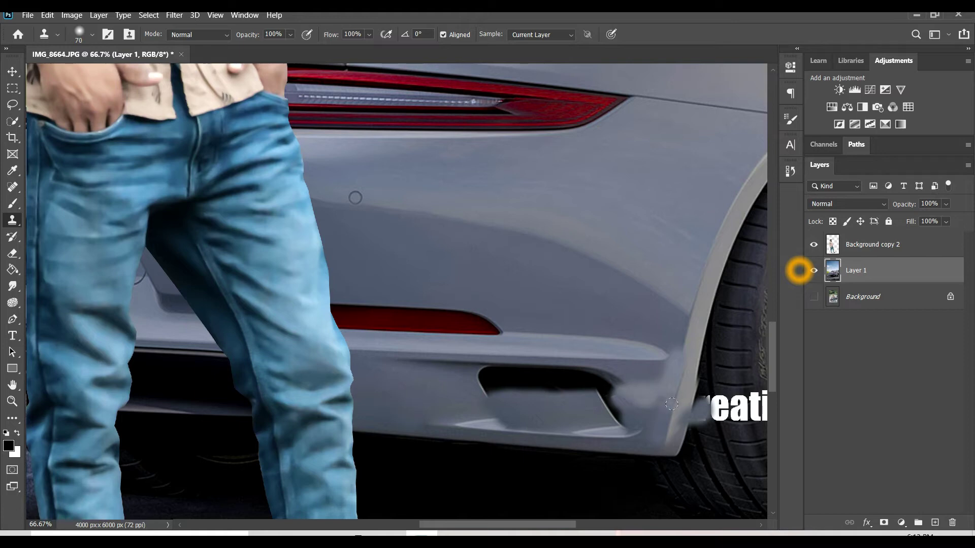
pyautogui.moveTo(646, 402); pyautogui.dragTo(477, 399)
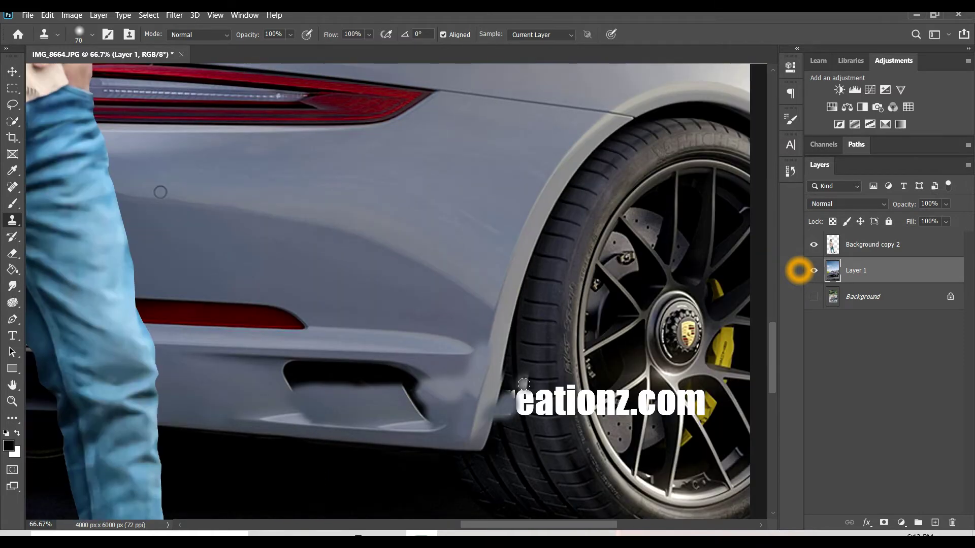
# Clone tyre texture over the watermark remnants on the tyre tread
pyautogui.hotkey('ctrl', '+')
pyautogui.scroll(-2, 523, 384)
pyautogui.scroll(-2, 548, 394)
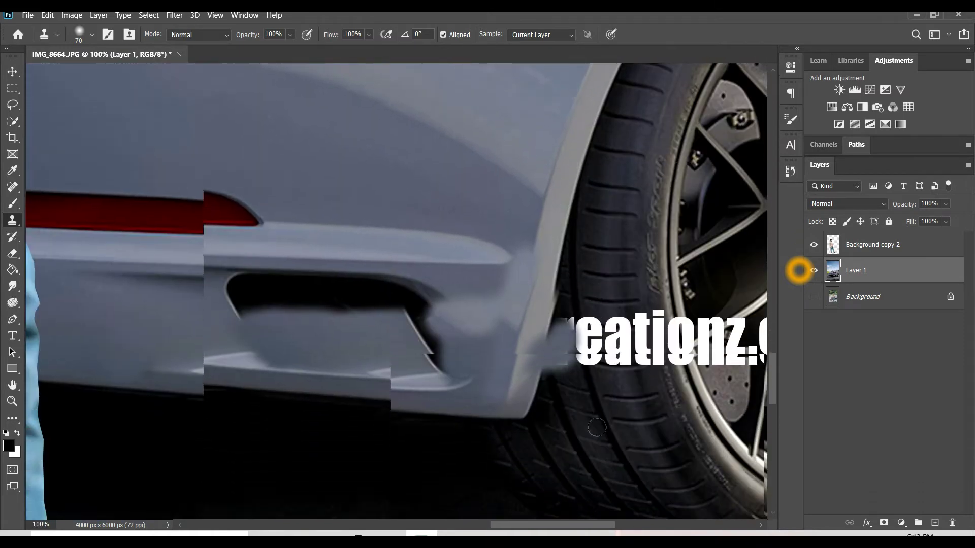
pyautogui.scroll(-1, 574, 403)
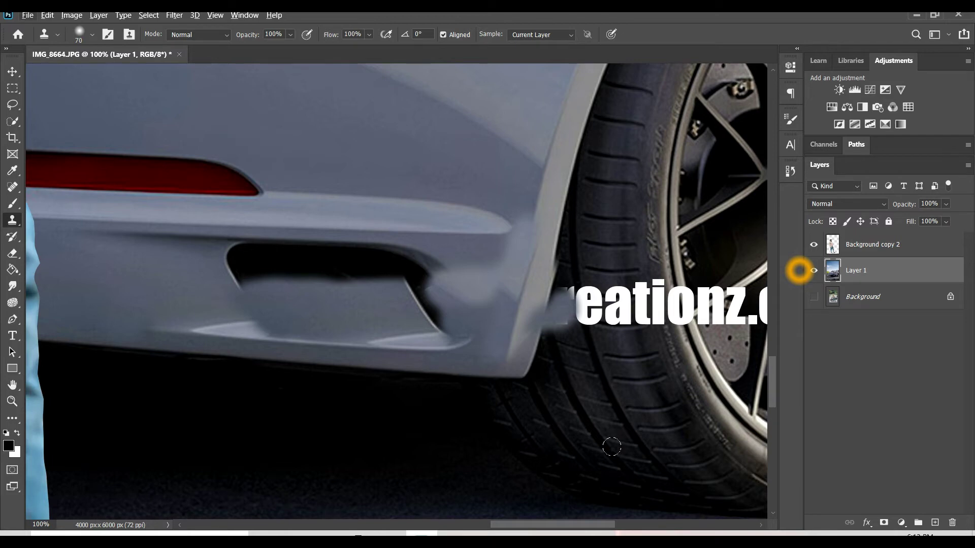
pyautogui.moveTo(564, 323); pyautogui.dragTo(562, 297)
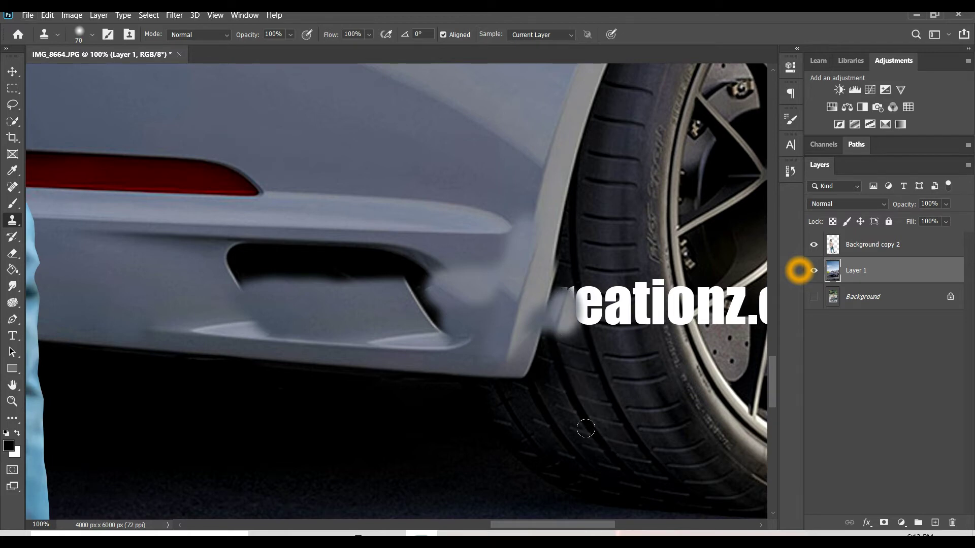
pyautogui.moveTo(559, 351)
pyautogui.mouseDown()
pyautogui.moveTo(562, 301)
pyautogui.moveTo(654, 286)
pyautogui.moveTo(629, 283)
pyautogui.mouseUp()
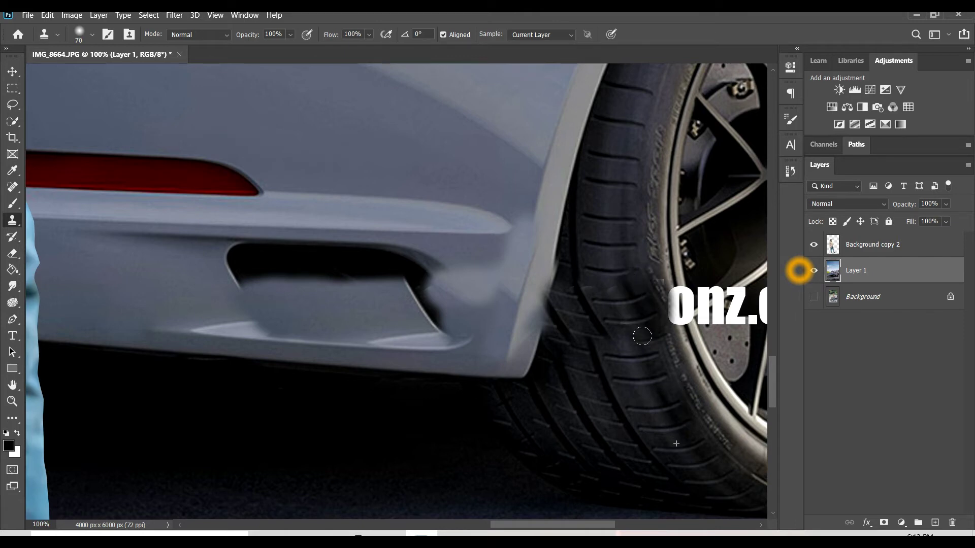
pyautogui.moveTo(643, 336); pyautogui.dragTo(592, 347)
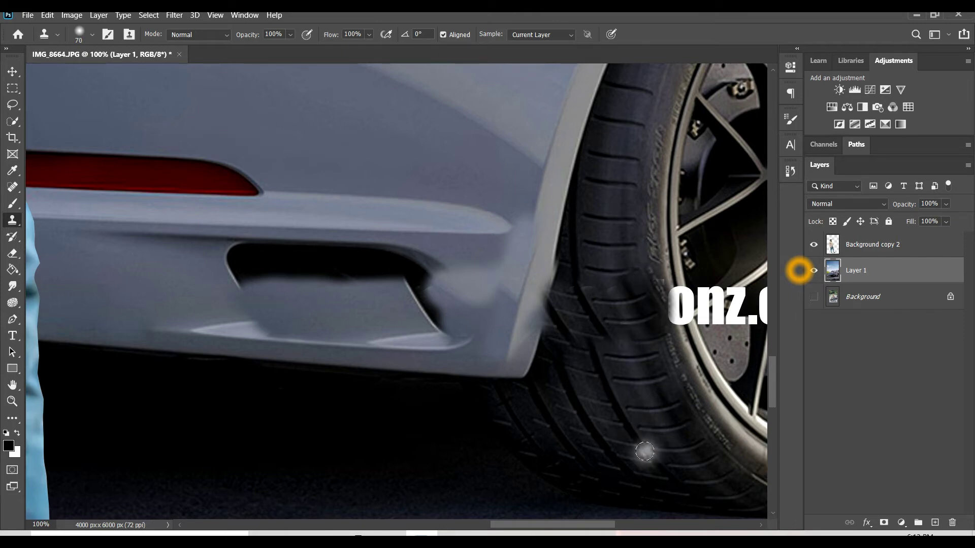
pyautogui.keyDown('alt'); pyautogui.click(645, 451); pyautogui.keyUp('alt')
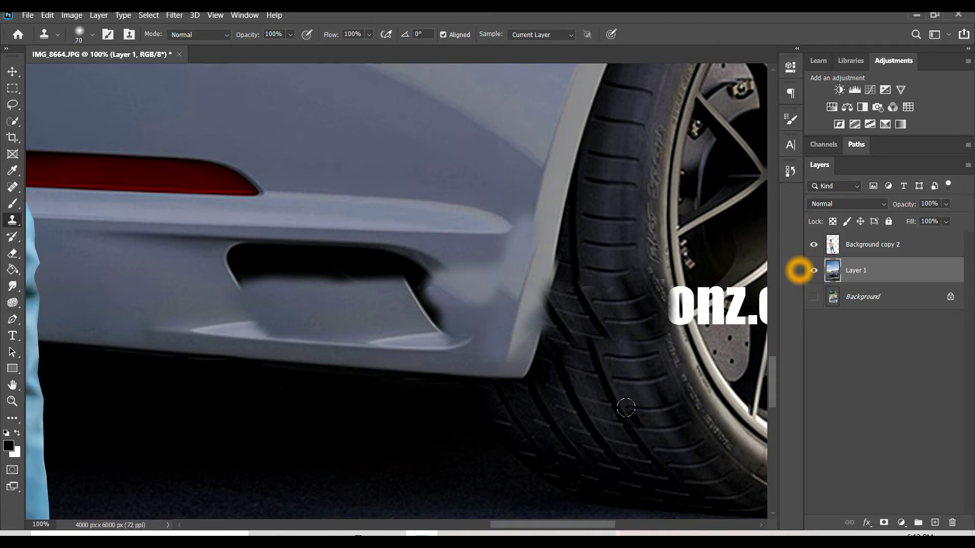
pyautogui.moveTo(626, 407)
pyautogui.mouseDown()
pyautogui.moveTo(587, 351)
pyautogui.moveTo(589, 328)
pyautogui.mouseUp()
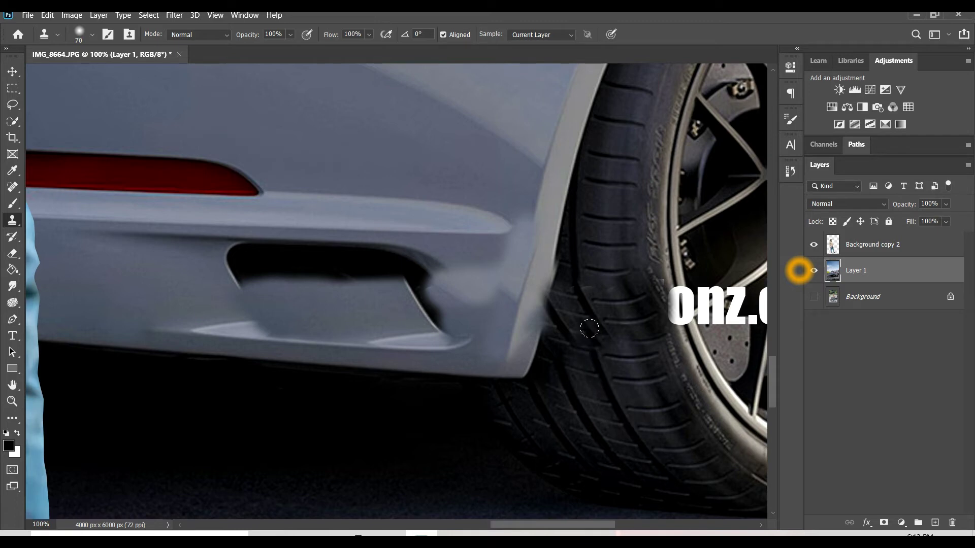
# Replace the watermark's c, z and dot over the wheel with rotor texture
pyautogui.moveTo(597, 414); pyautogui.dragTo(336, 413)
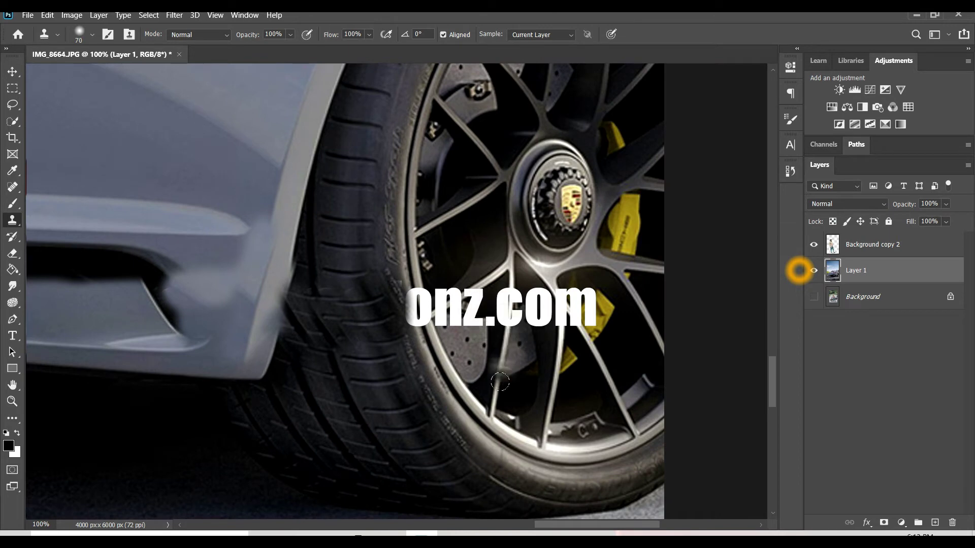
pyautogui.moveTo(500, 381); pyautogui.dragTo(494, 391)
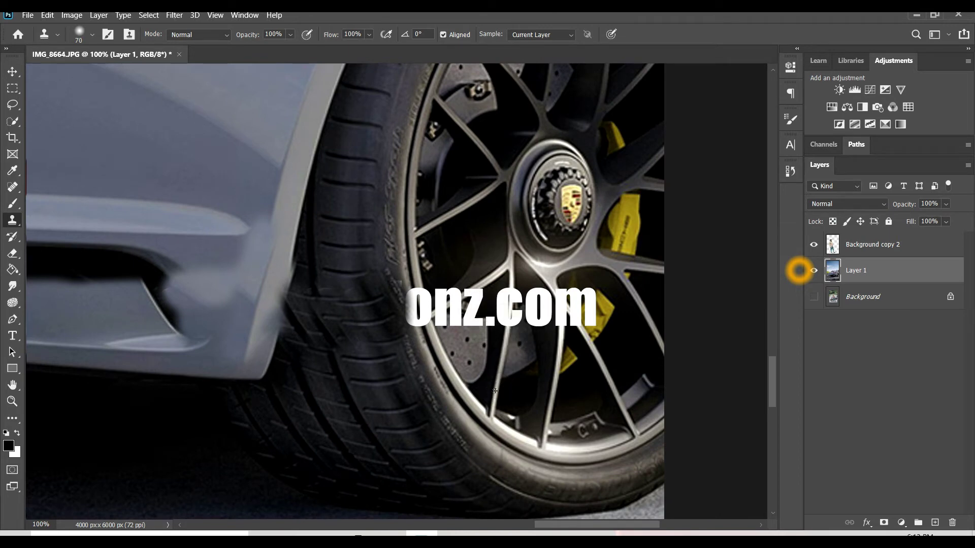
pyautogui.moveTo(507, 340)
pyautogui.mouseDown()
pyautogui.moveTo(510, 289)
pyautogui.moveTo(461, 319)
pyautogui.mouseUp()
pyautogui.hotkey('ctrl', 'z')
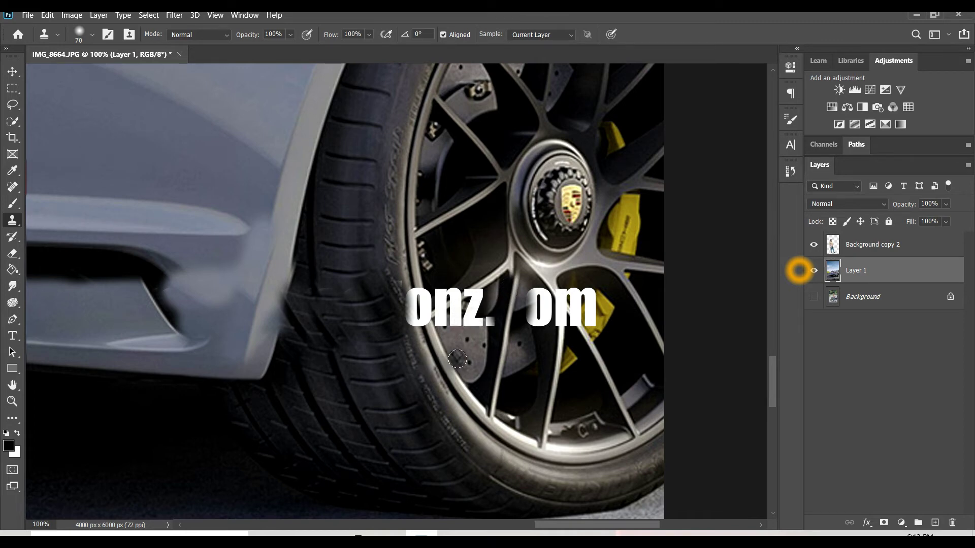
pyautogui.moveTo(464, 318); pyautogui.dragTo(496, 298)
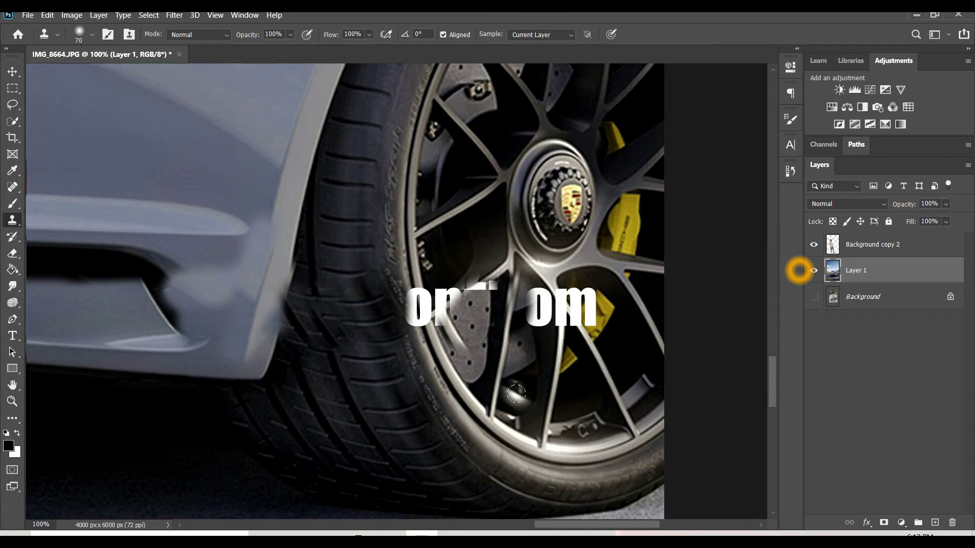
# Clone rim and caliper texture over the o and m, then zoom out to the whole image
pyautogui.moveTo(523, 324); pyautogui.dragTo(540, 321)
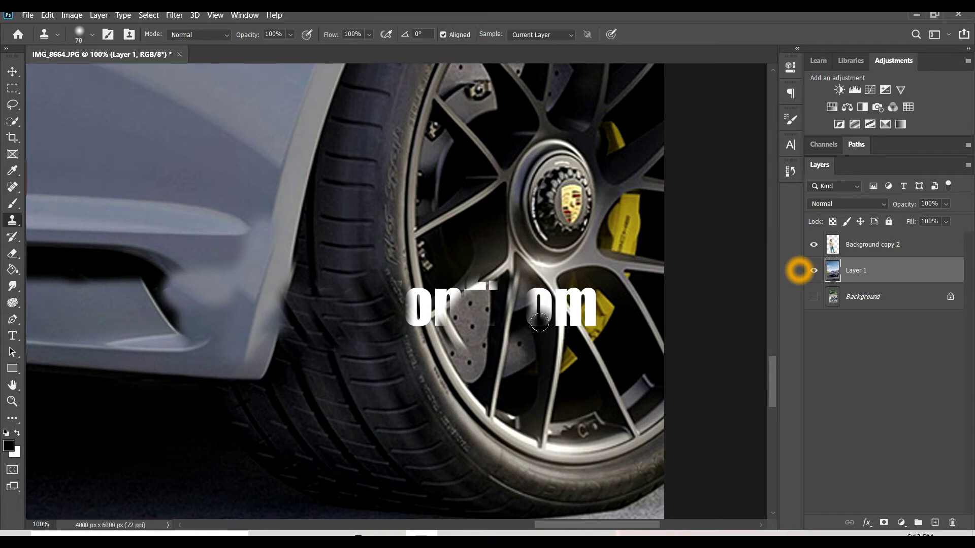
pyautogui.hotkey('ctrl', 'z')
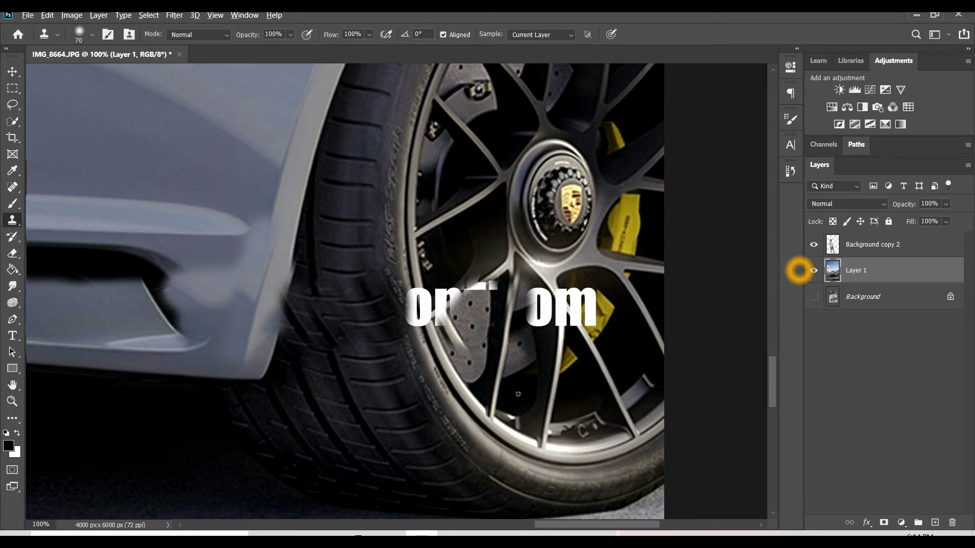
pyautogui.moveTo(530, 326); pyautogui.dragTo(538, 301)
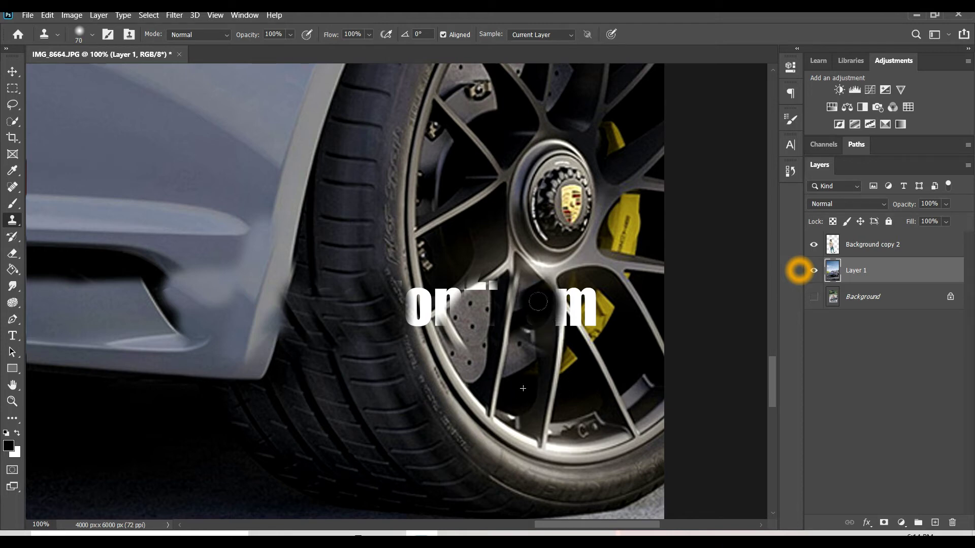
pyautogui.moveTo(537, 335); pyautogui.dragTo(533, 318)
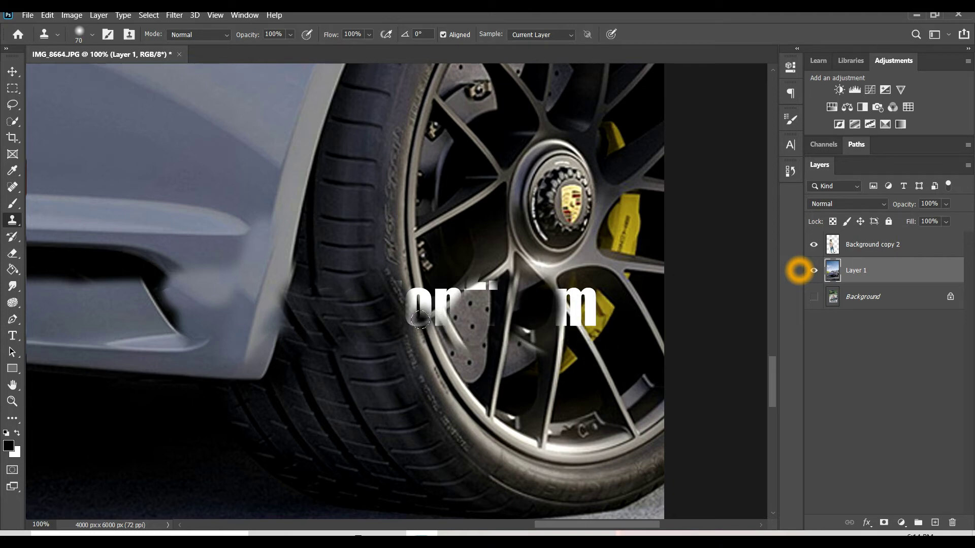
pyautogui.keyDown('alt'); pyautogui.click(445, 389); pyautogui.keyUp('alt')
pyautogui.moveTo(417, 330)
pyautogui.mouseDown()
pyautogui.moveTo(416, 318)
pyautogui.moveTo(452, 309)
pyautogui.moveTo(479, 288)
pyautogui.mouseUp()
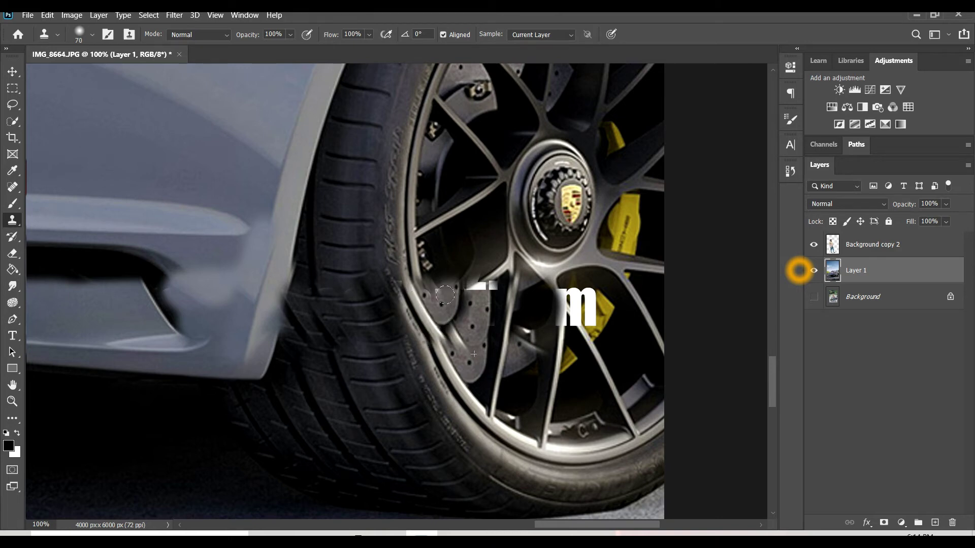
pyautogui.moveTo(579, 323)
pyautogui.mouseDown()
pyautogui.moveTo(593, 315)
pyautogui.moveTo(610, 331)
pyautogui.moveTo(590, 315)
pyautogui.moveTo(554, 369)
pyautogui.mouseUp()
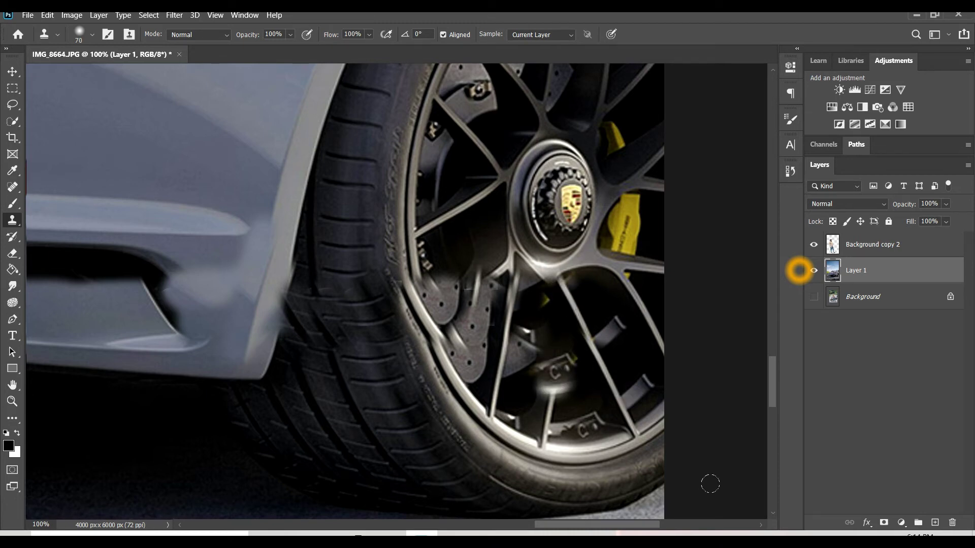
pyautogui.hotkey('ctrl', '-')
pyautogui.hotkey('ctrl', '-')
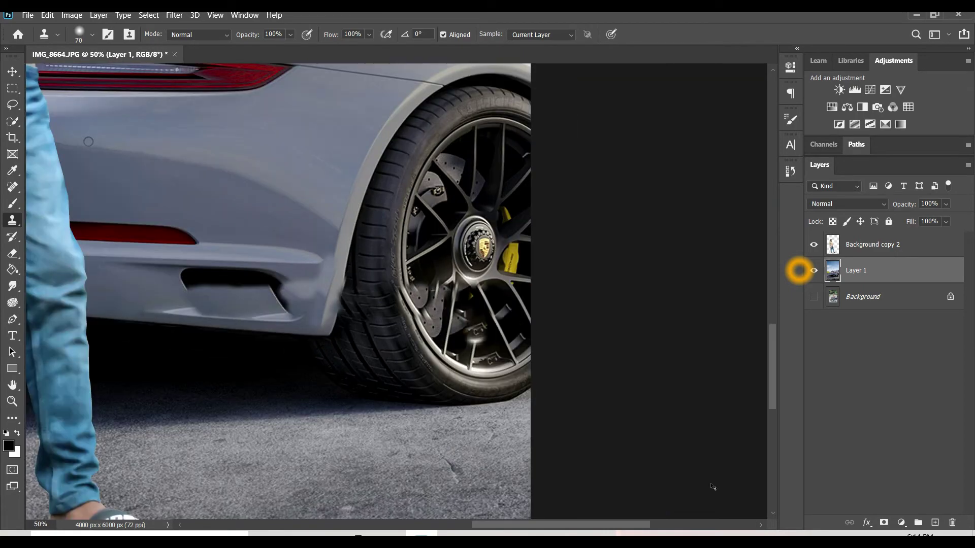
pyautogui.hotkey('ctrl', '-')
pyautogui.hotkey('ctrl', '-')
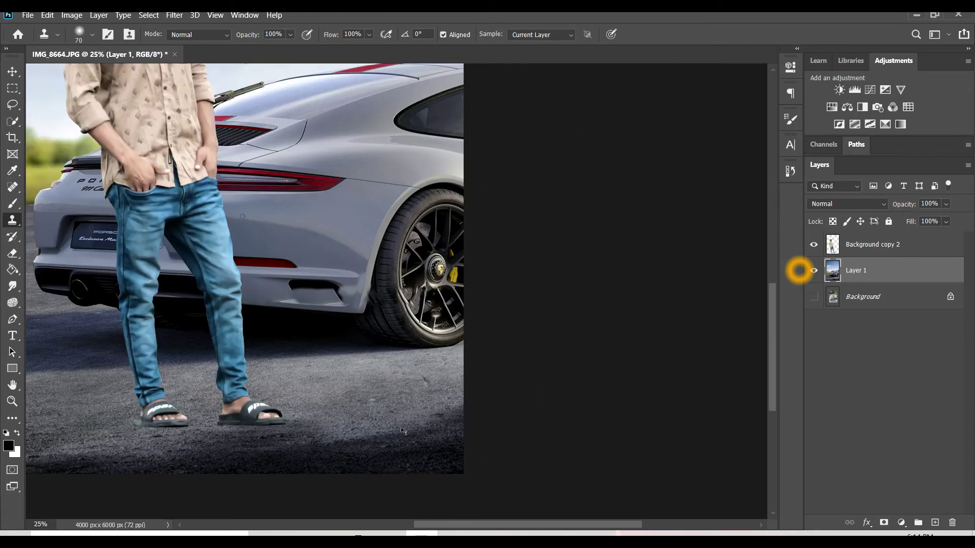
pyautogui.hotkey('ctrl', '-')
pyautogui.hotkey('ctrl', '-')
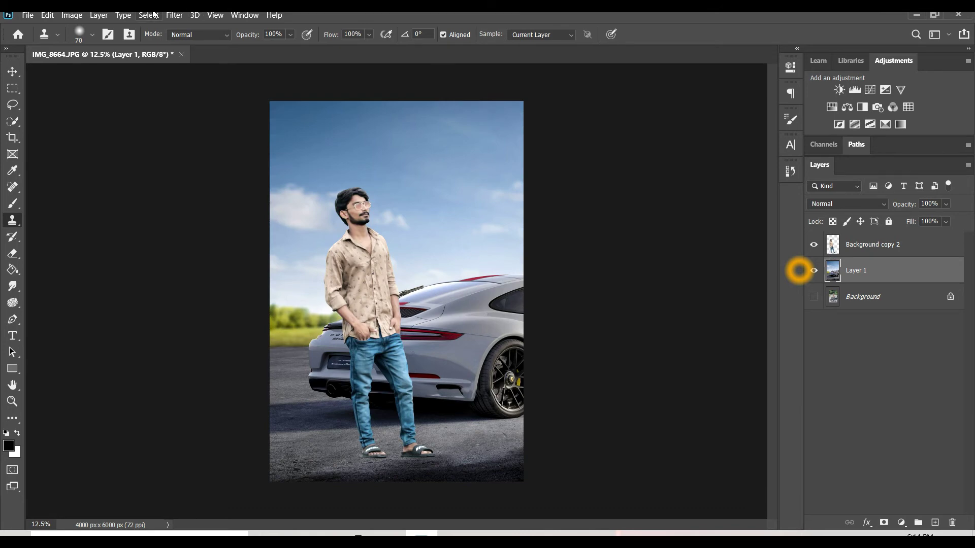
# Apply a 30 px Tilt-Shift blur with the focus band moved down to the man's feet
pyautogui.click(174, 16)
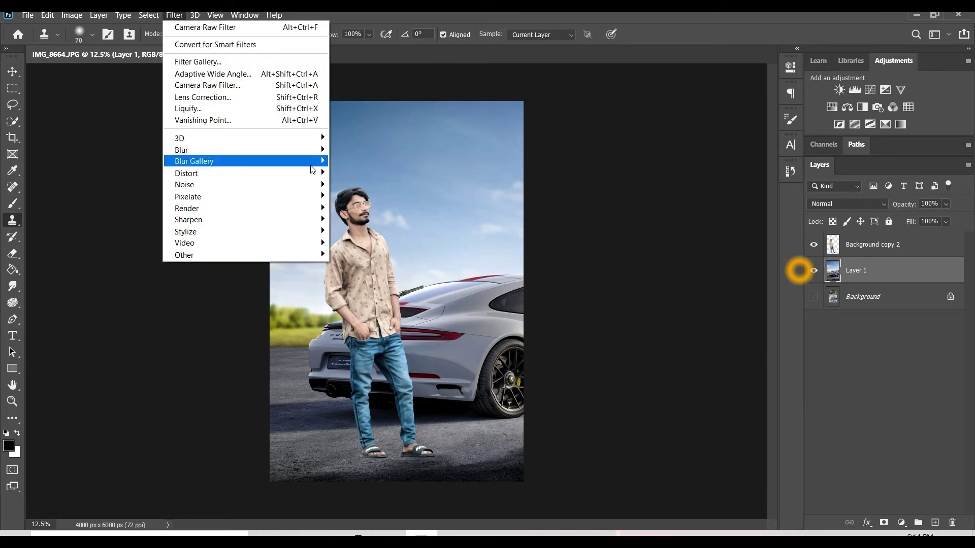
pyautogui.moveTo(244, 161)
pyautogui.click(354, 184)
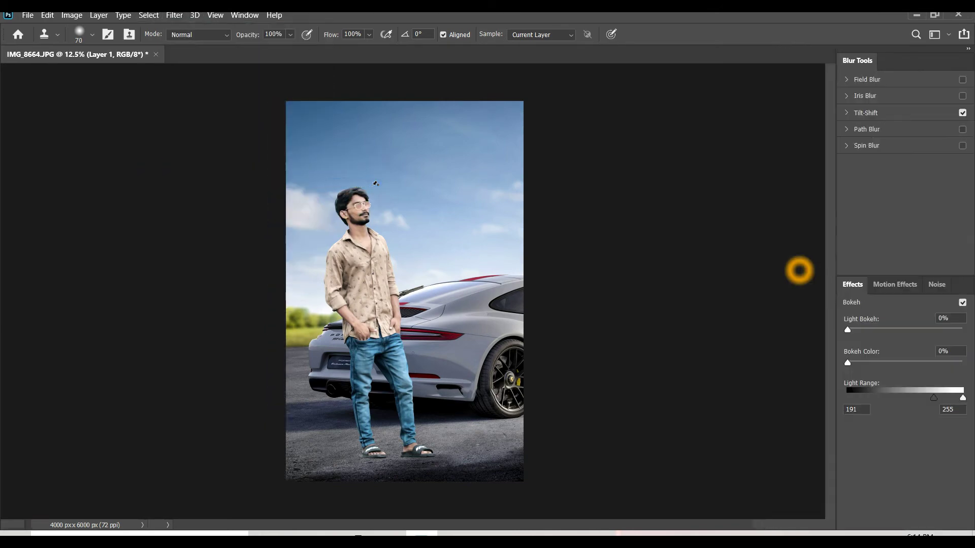
pyautogui.moveTo(412, 292); pyautogui.dragTo(412, 449)
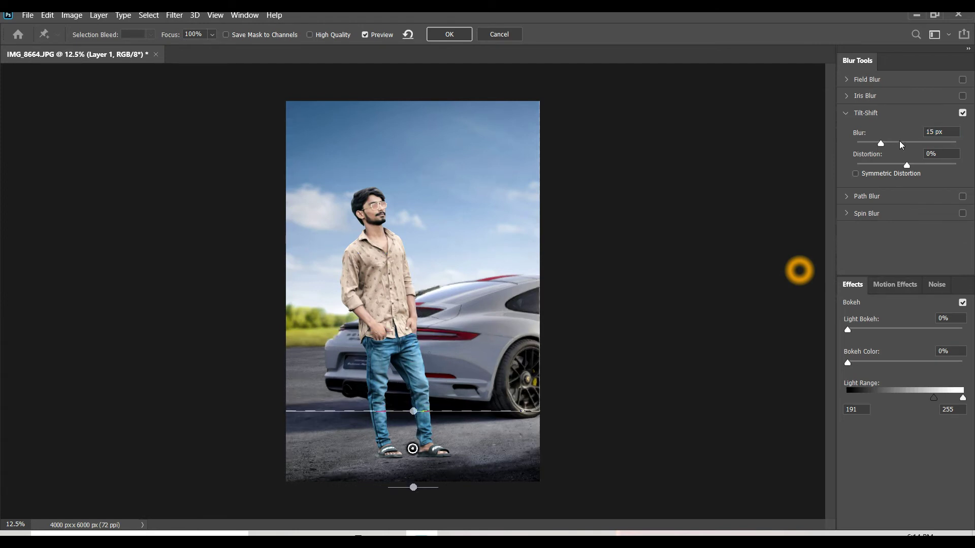
pyautogui.moveTo(901, 145); pyautogui.dragTo(888, 147)
pyautogui.click(453, 37)
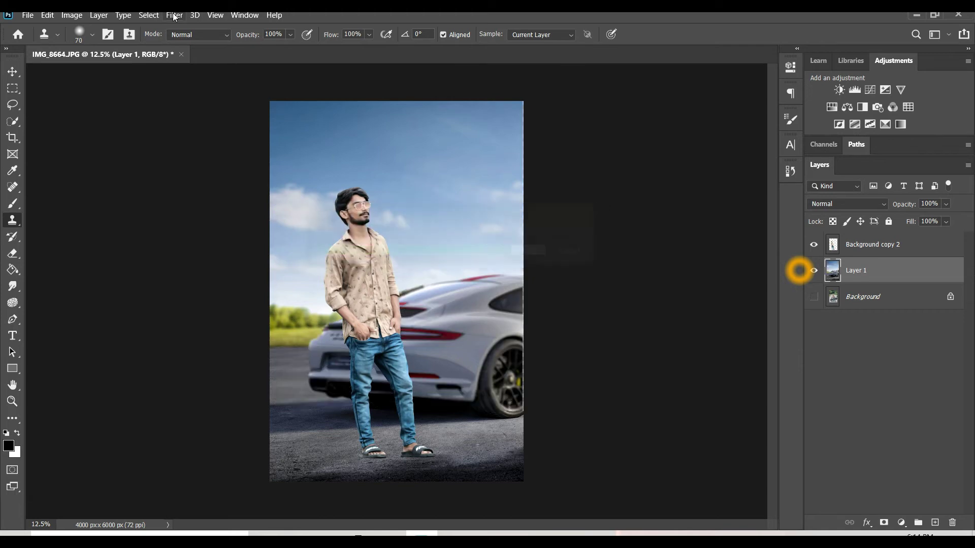
pyautogui.click(175, 15)
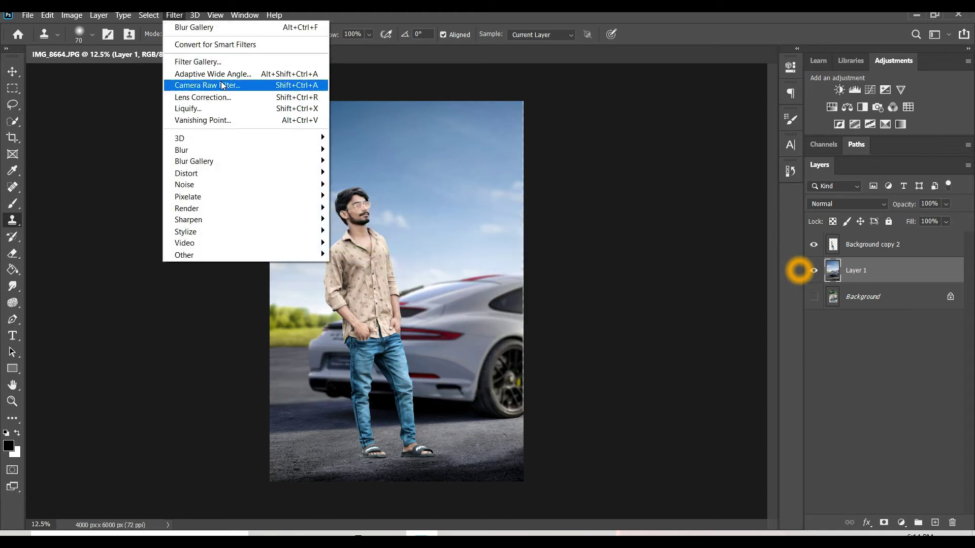
# In Camera Raw, set Clarity +16 and hue Aquas +26, Blues -88
pyautogui.click(224, 85)
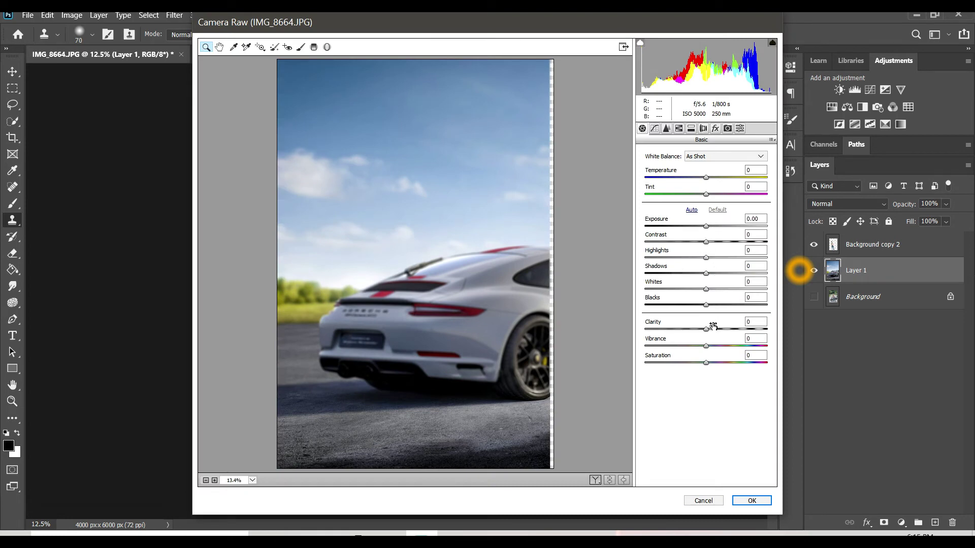
pyautogui.click(714, 326)
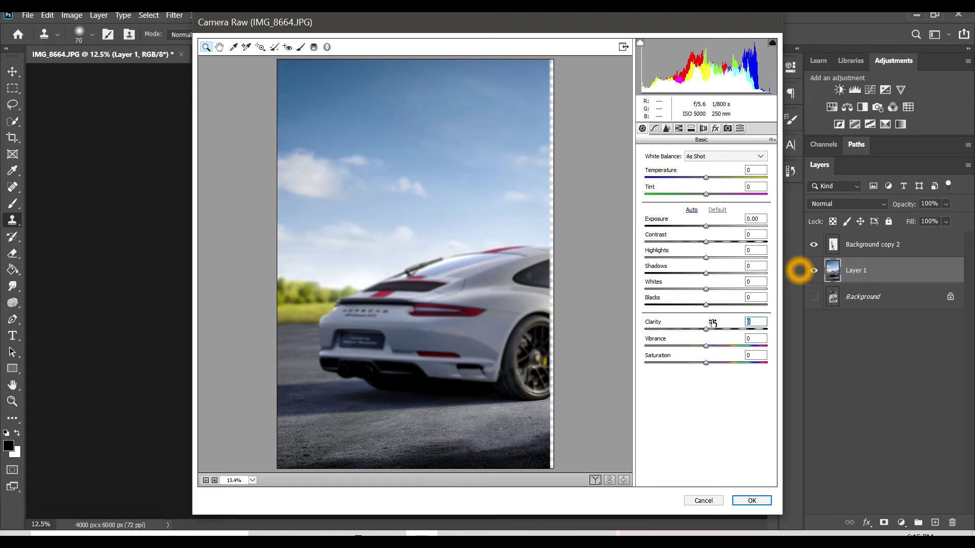
pyautogui.click(665, 129)
pyautogui.click(675, 254)
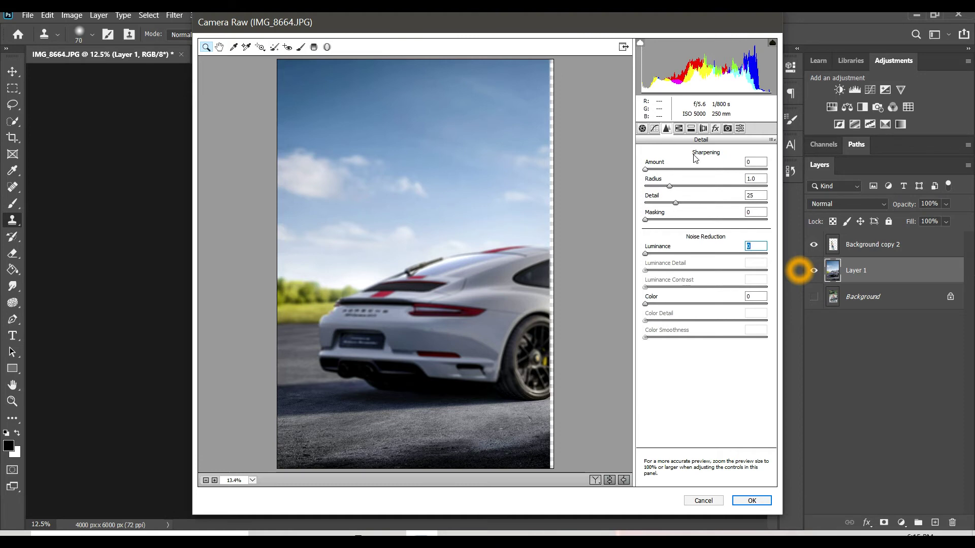
pyautogui.click(683, 129)
pyautogui.click(647, 170)
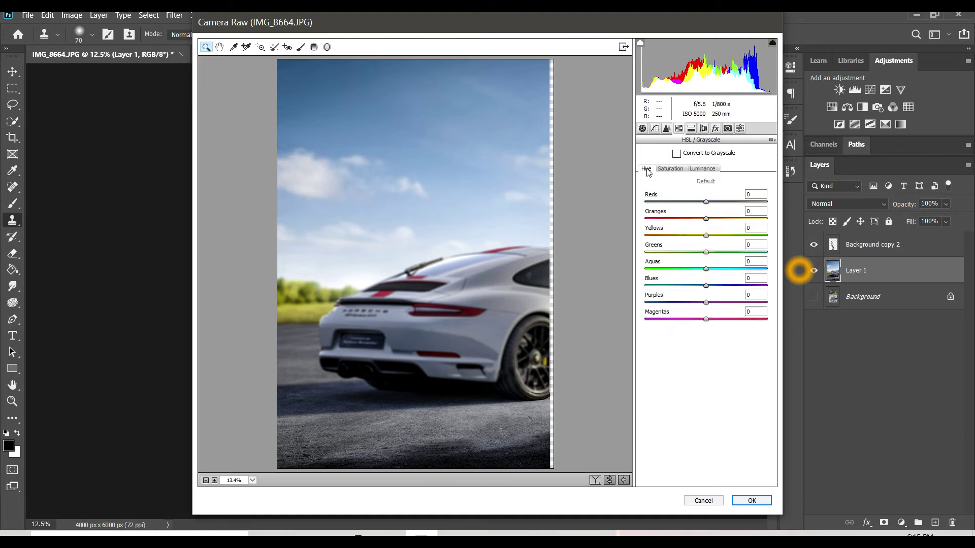
pyautogui.moveTo(709, 273)
pyautogui.mouseDown()
pyautogui.moveTo(723, 273)
pyautogui.moveTo(654, 286)
pyautogui.moveTo(683, 285)
pyautogui.mouseUp()
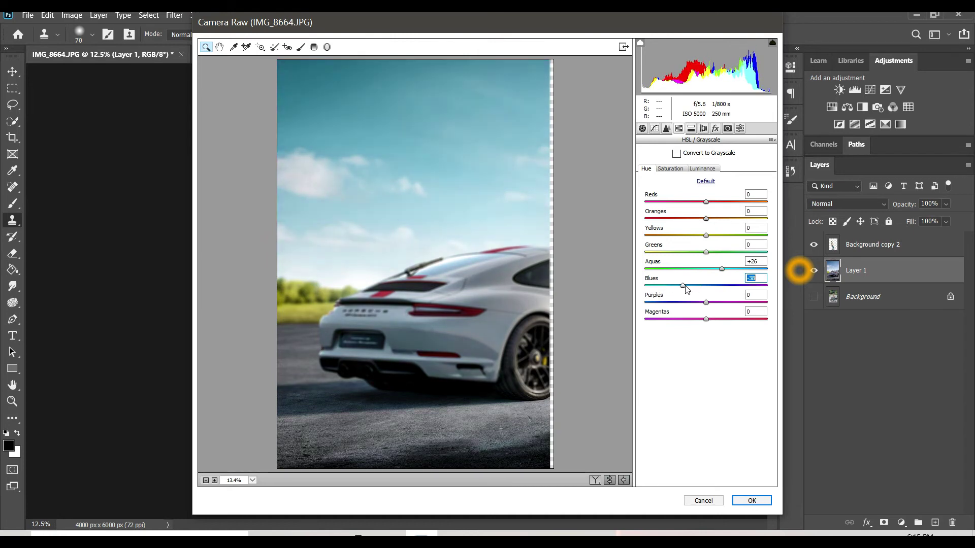
# Set saturation Aquas +24, Blues +35 and luminance Aquas +22, Blues +8, then apply
pyautogui.click(672, 169)
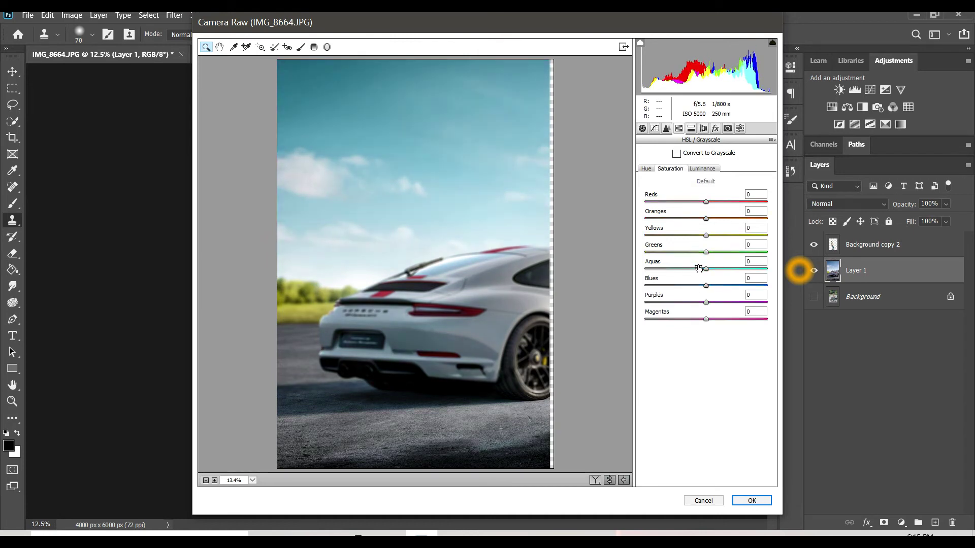
pyautogui.moveTo(699, 268); pyautogui.dragTo(729, 287)
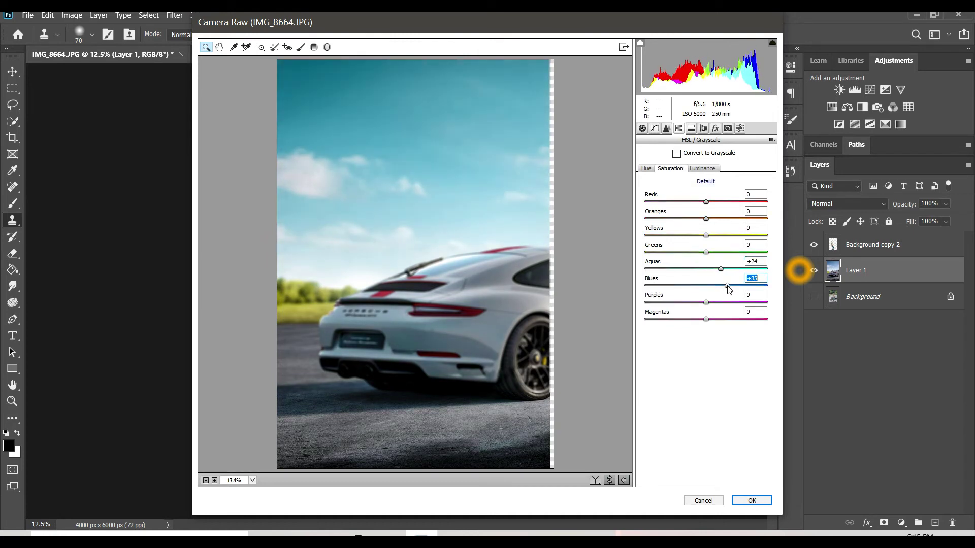
pyautogui.click(711, 169)
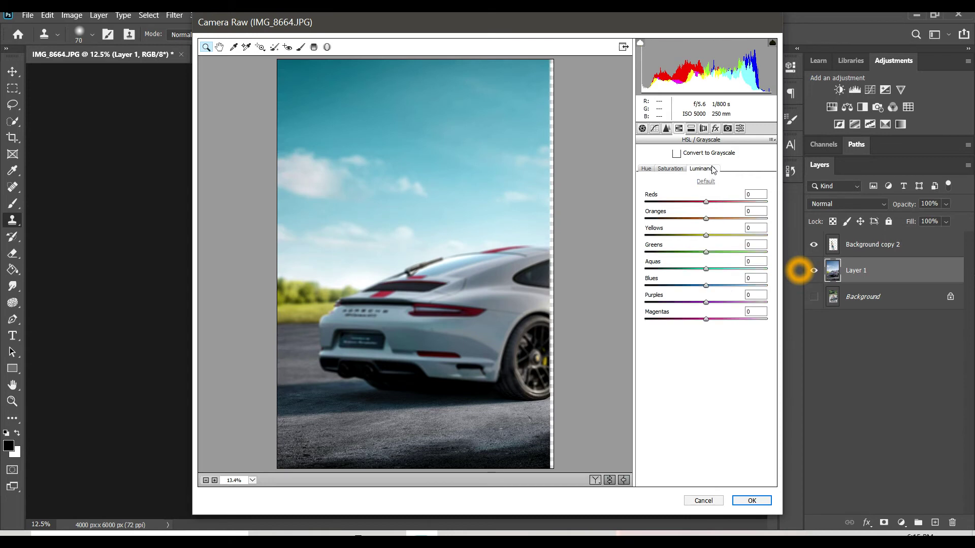
pyautogui.click(719, 268)
pyautogui.moveTo(721, 284); pyautogui.dragTo(710, 285)
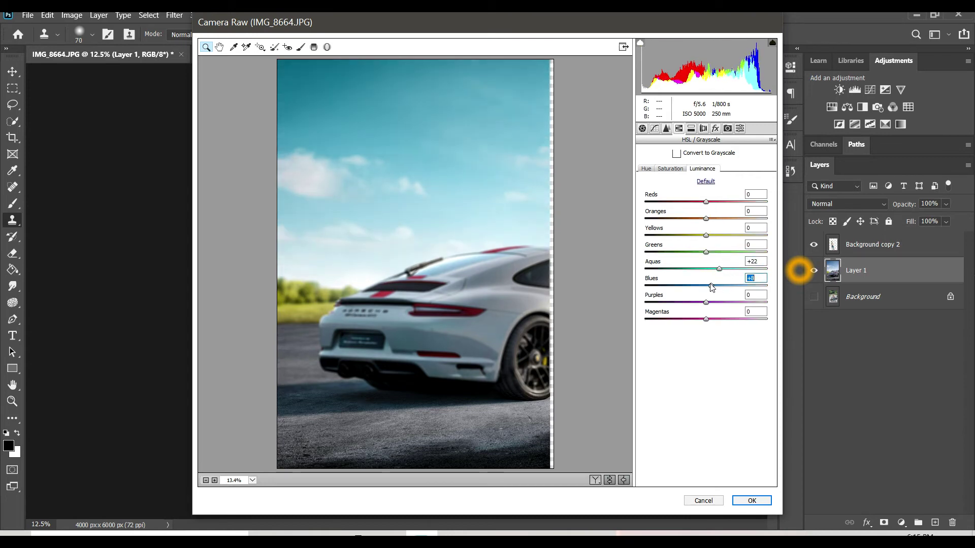
pyautogui.click(693, 129)
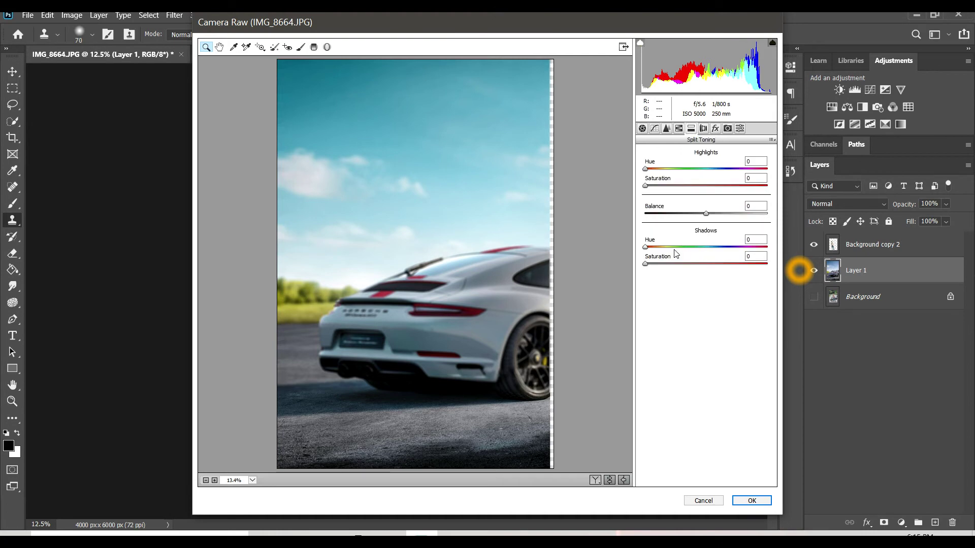
pyautogui.click(703, 129)
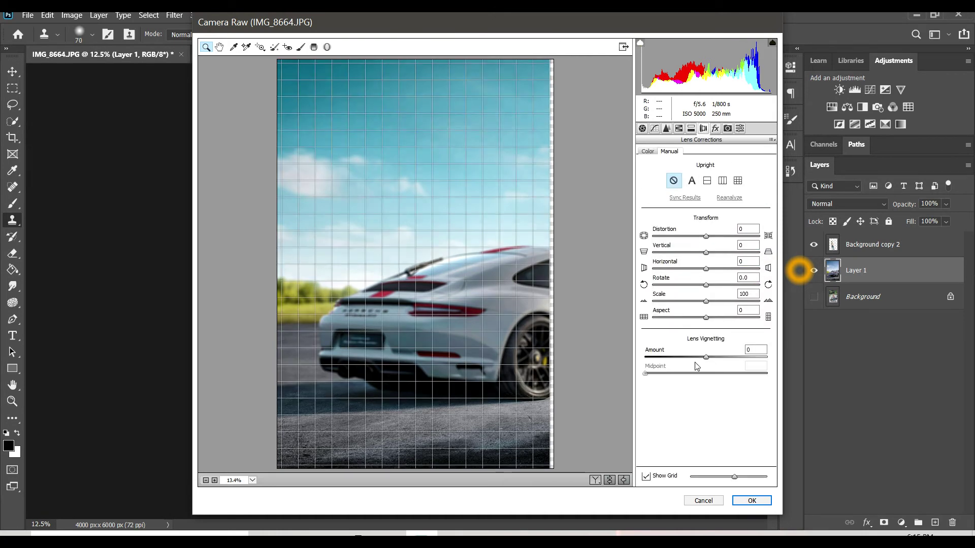
pyautogui.click(750, 501)
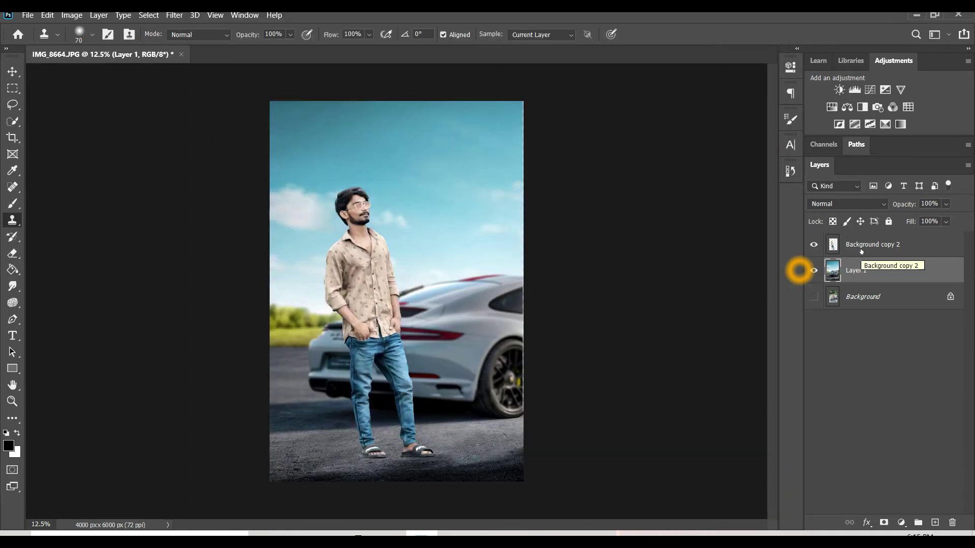
# On Background copy 2, select the man's head and neck and darken their midtones with Levels
pyautogui.click(861, 249)
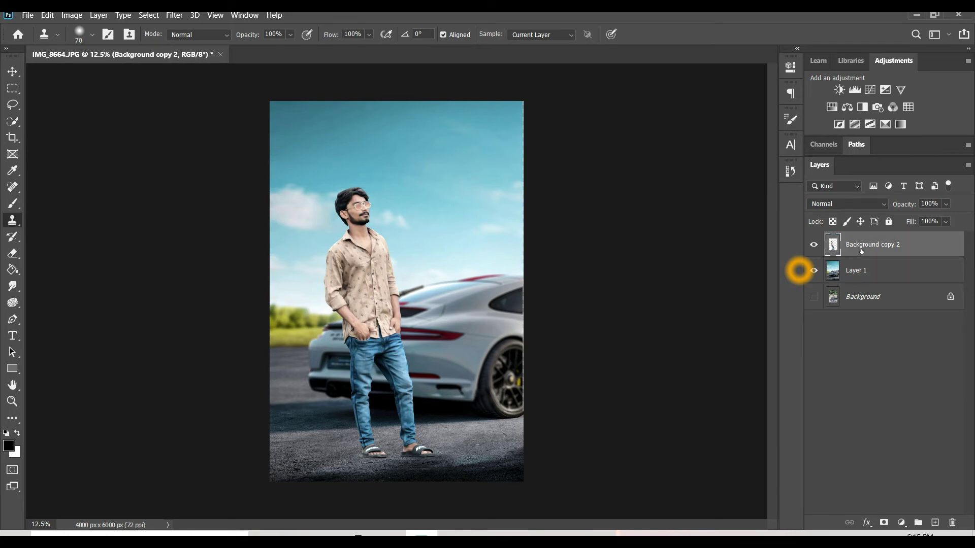
pyautogui.scroll(1, 472, 280)
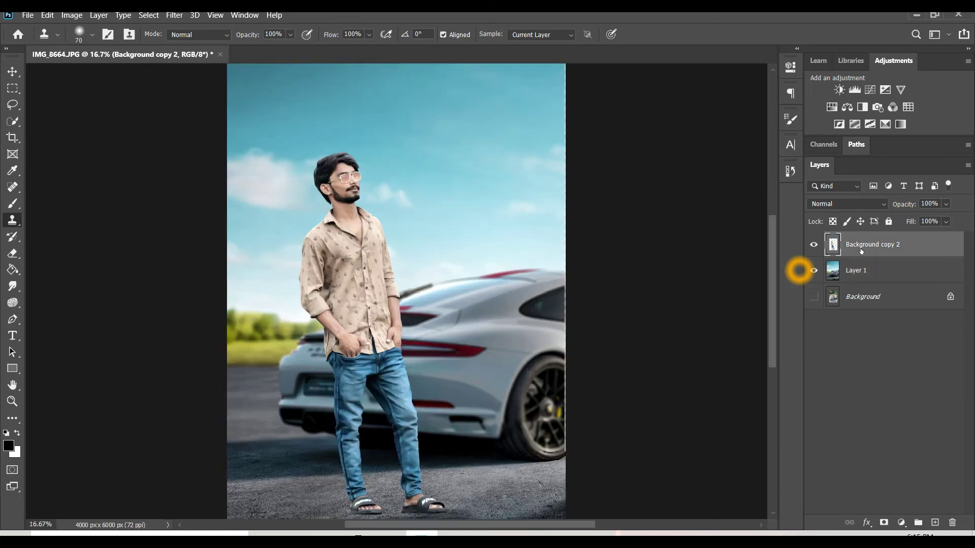
pyautogui.scroll(1, 472, 280)
pyautogui.scroll(1, 472, 280)
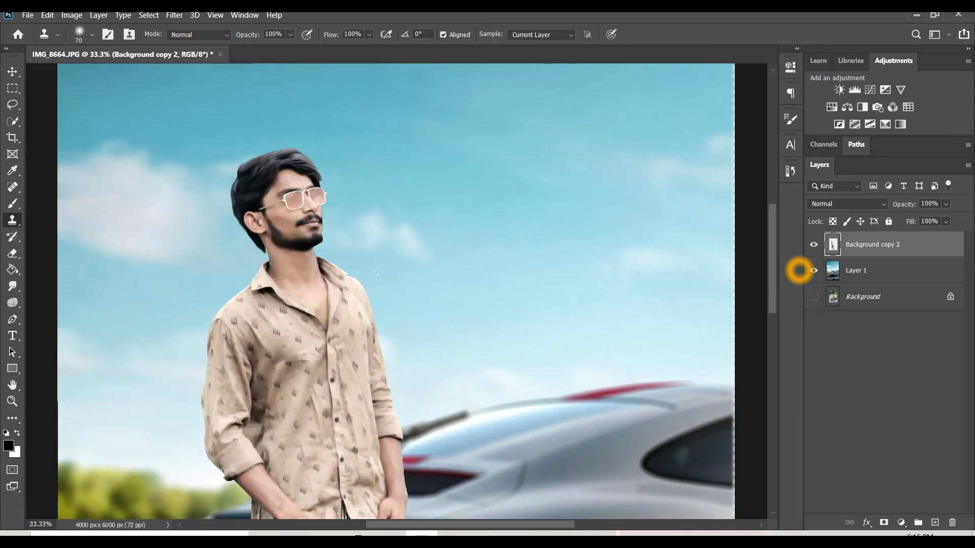
pyautogui.press('w')
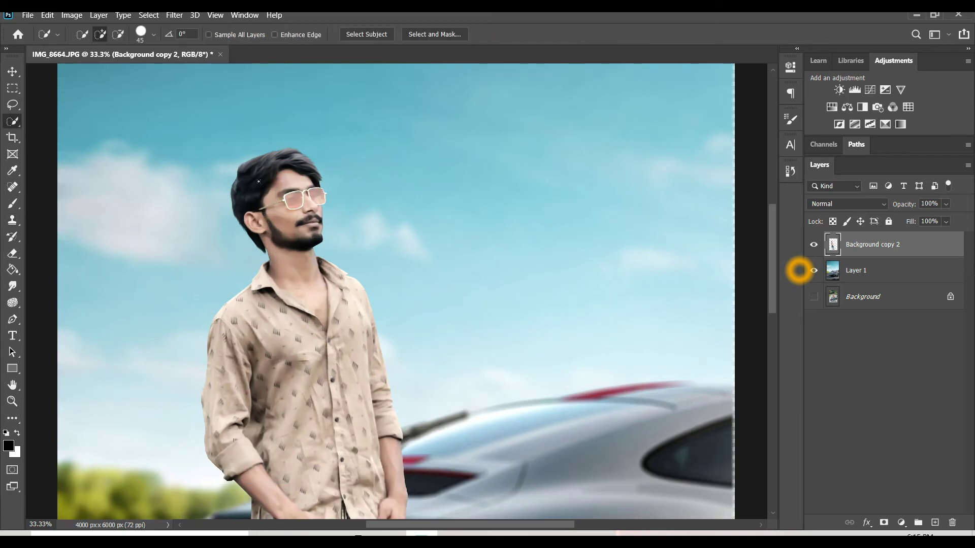
pyautogui.moveTo(258, 182); pyautogui.dragTo(252, 175)
pyautogui.moveTo(256, 244); pyautogui.dragTo(256, 254)
pyautogui.hotkey('ctrl', 'l')
pyautogui.moveTo(658, 250); pyautogui.dragTo(662, 247)
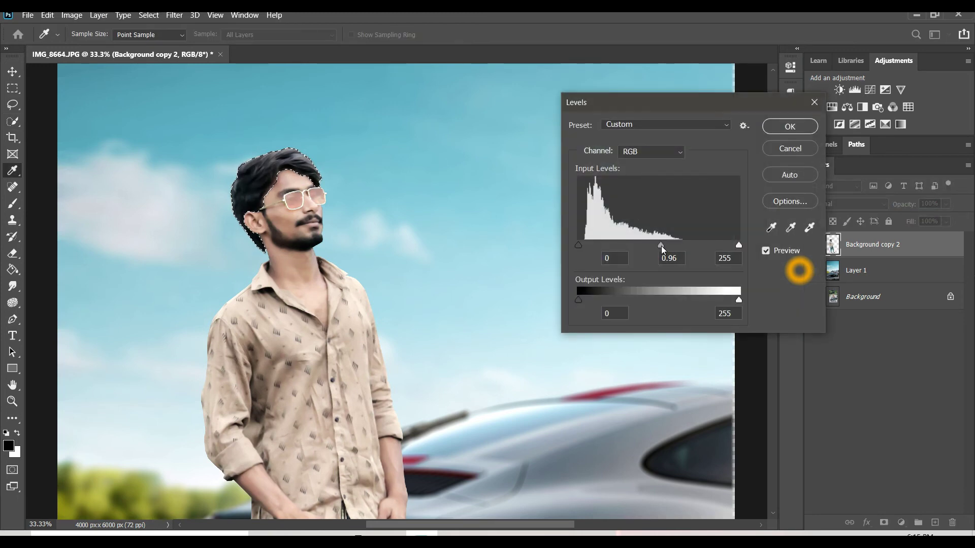
pyautogui.click(785, 129)
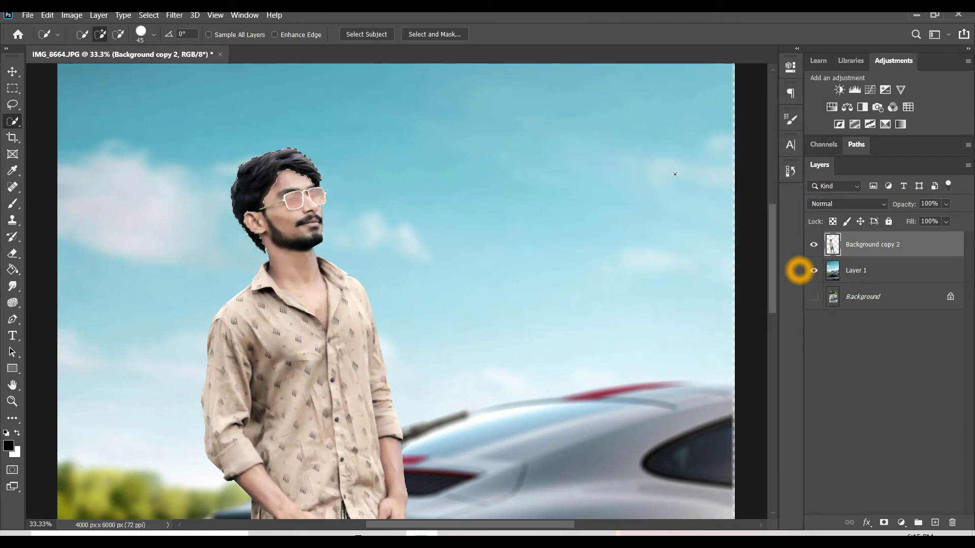
# Extend the selection over the face and forehead and darken its Levels midtones to about 0.92
pyautogui.scroll(2, 390, 254)
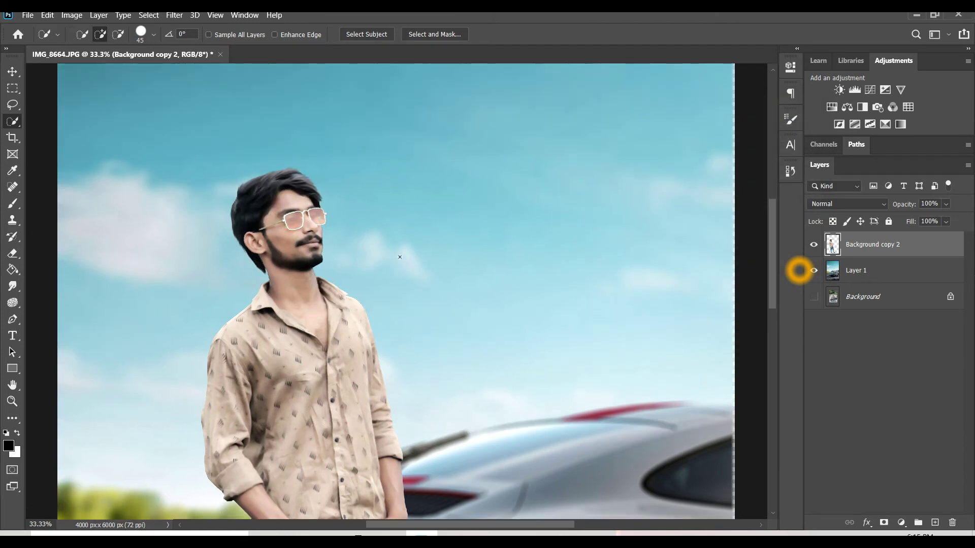
pyautogui.hotkey('ctrl', '-')
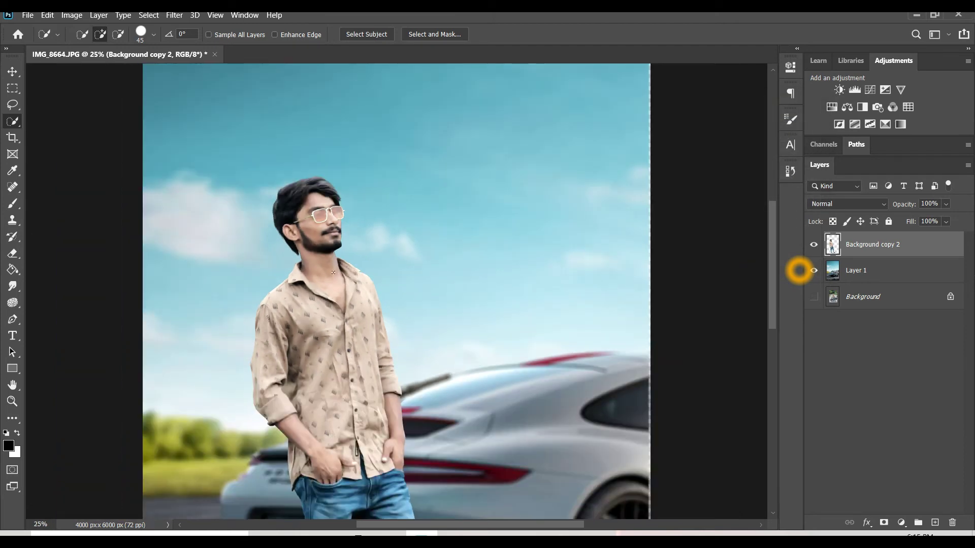
pyautogui.click(317, 228)
pyautogui.hotkey('ctrl', 'l')
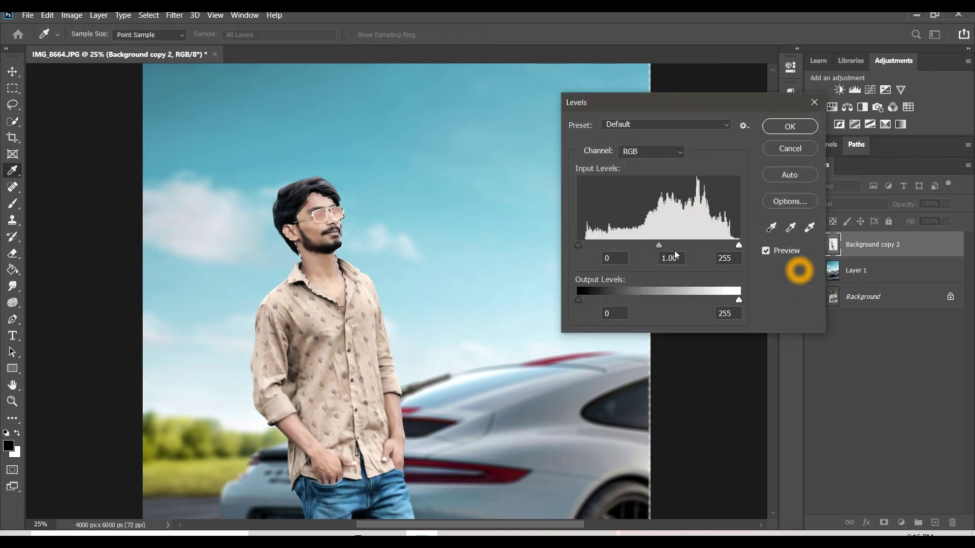
pyautogui.moveTo(659, 245); pyautogui.dragTo(663, 249)
pyautogui.click(789, 126)
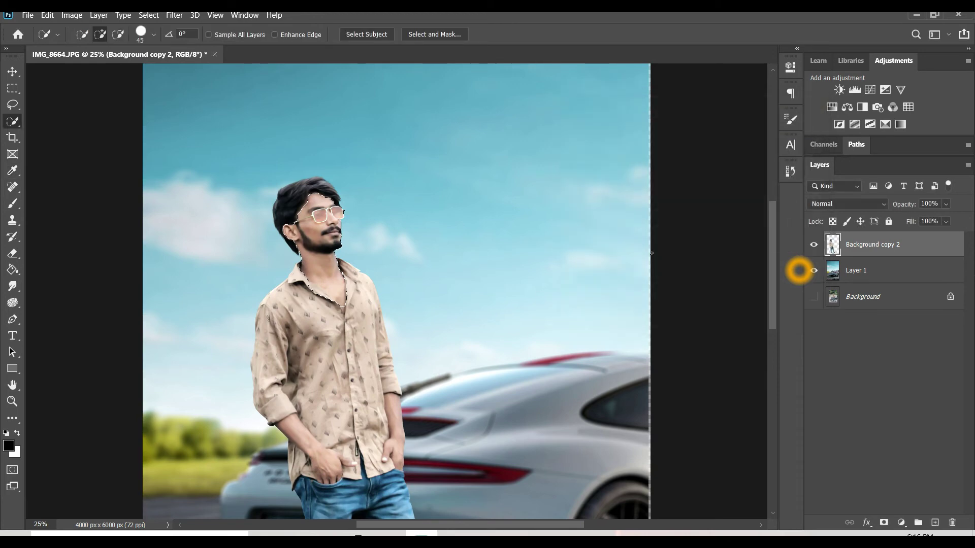
# Zoom out to the whole image and merge the man's layer down into Layer 1
pyautogui.hotkey('ctrl', '-')
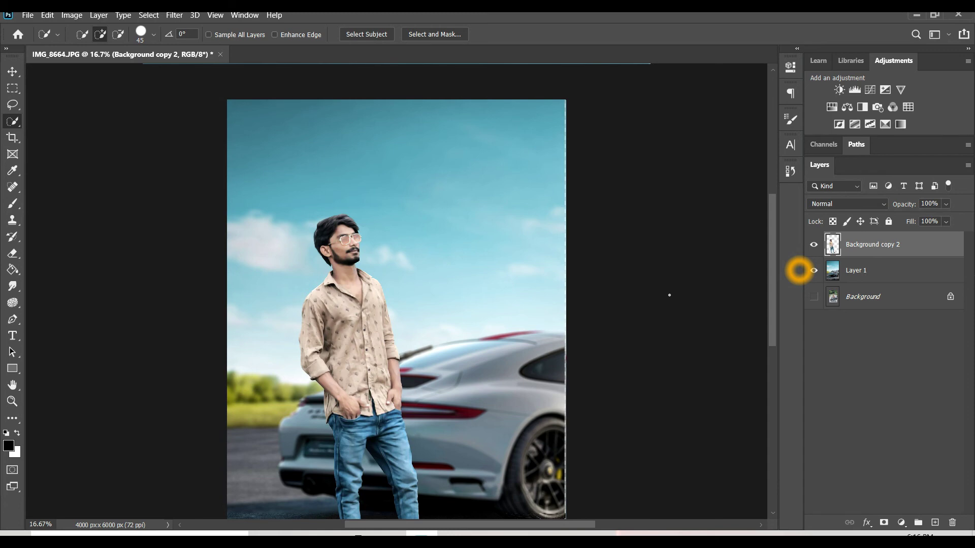
pyautogui.hotkey('ctrl', '-')
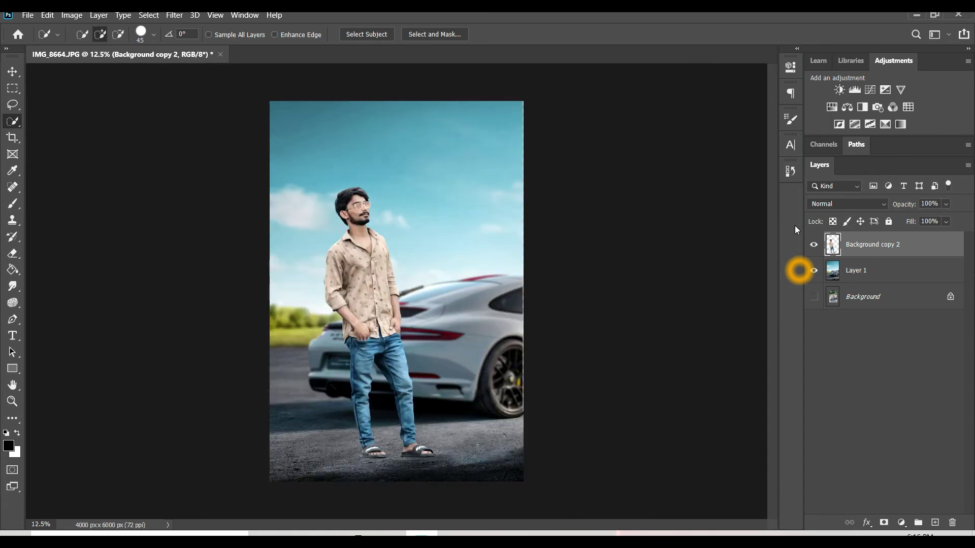
pyautogui.rightClick(873, 259)
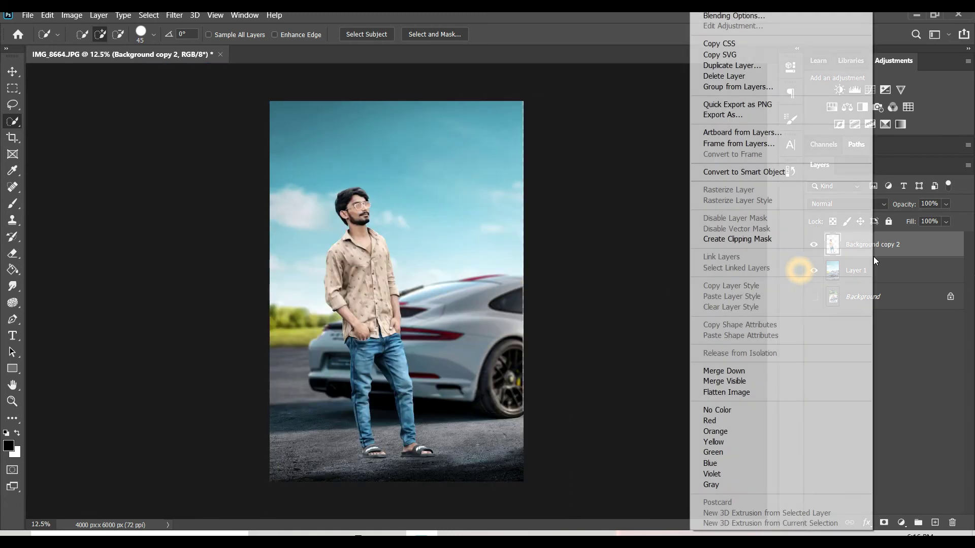
pyautogui.click(772, 371)
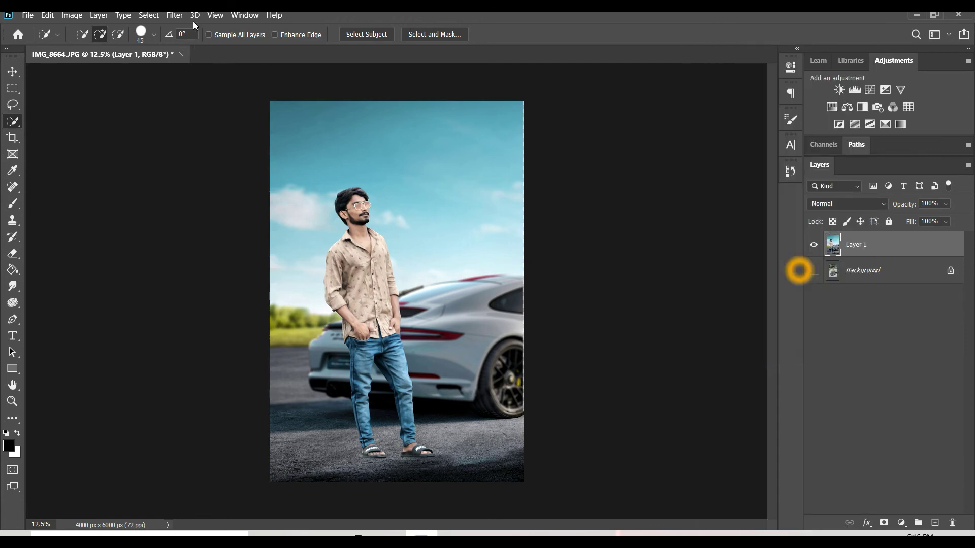
pyautogui.click(174, 14)
# In the Camera Raw Filter, set Clarity to +13 and luminance noise reduction to 28
pyautogui.click(198, 86)
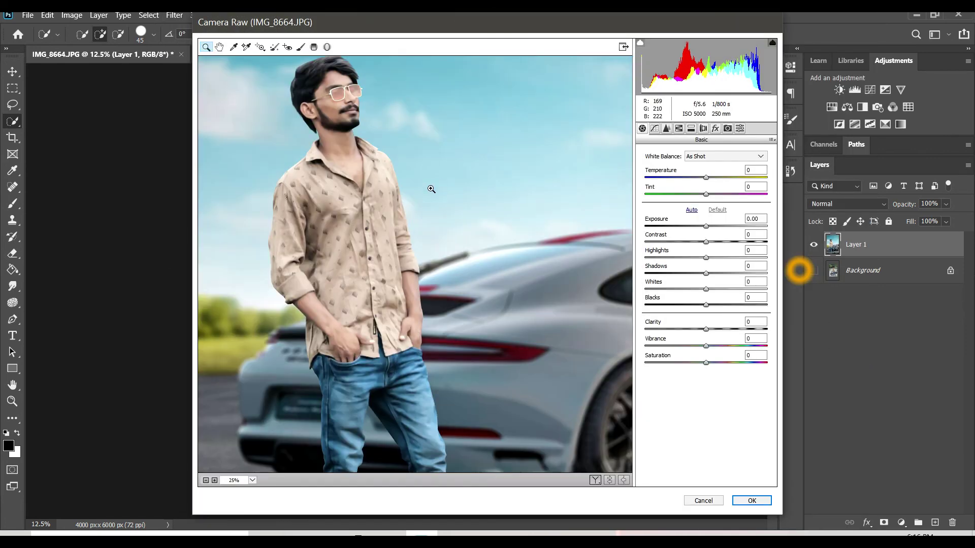
pyautogui.click(402, 201)
pyautogui.hotkey('ctrl', '0')
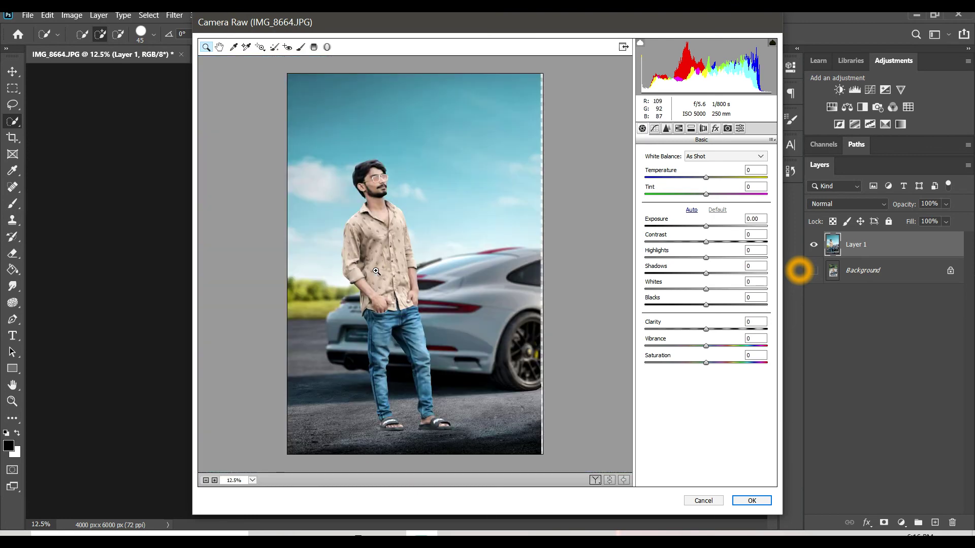
pyautogui.moveTo(706, 329); pyautogui.dragTo(714, 329)
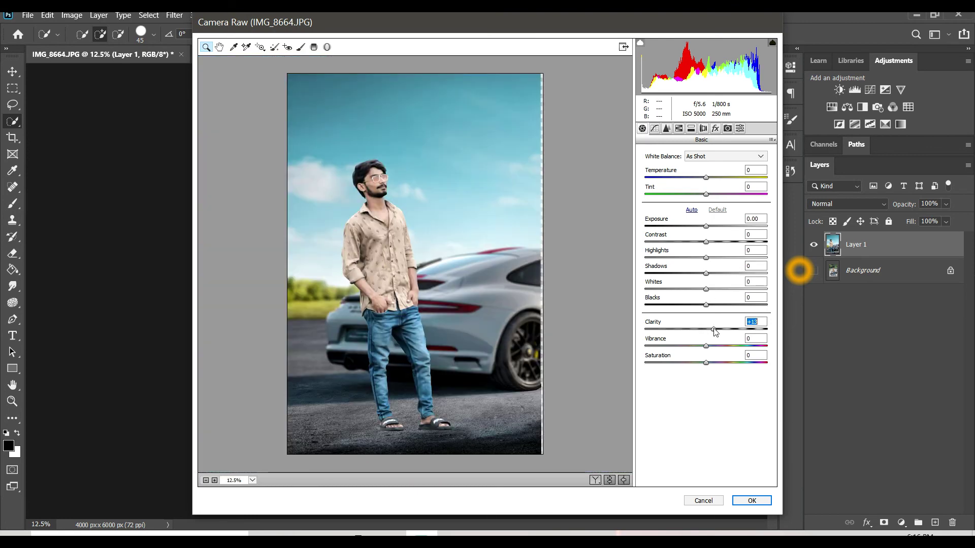
pyautogui.click(654, 128)
pyautogui.click(679, 253)
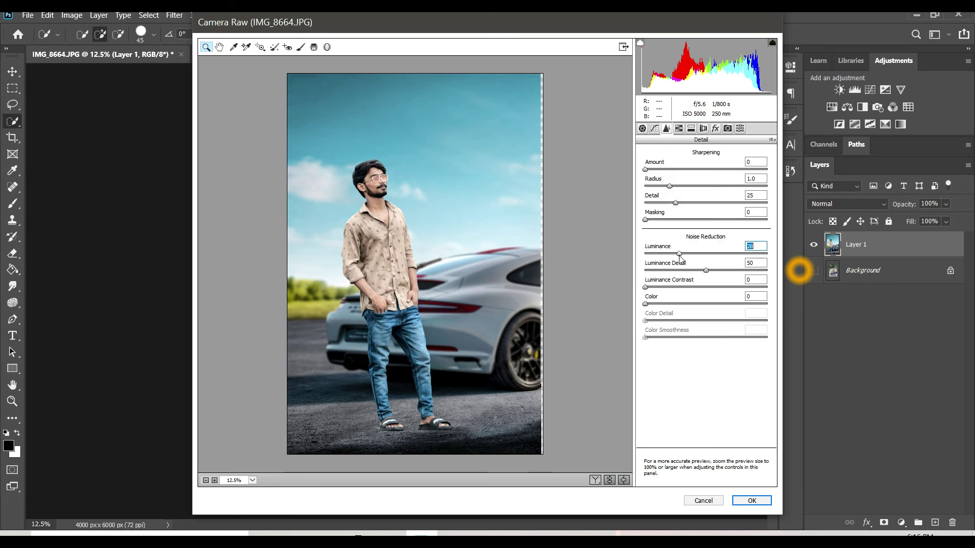
# Shift Aquas hue +23, saturation +28; raise Blues saturation +33 and luminance +9
pyautogui.click(678, 128)
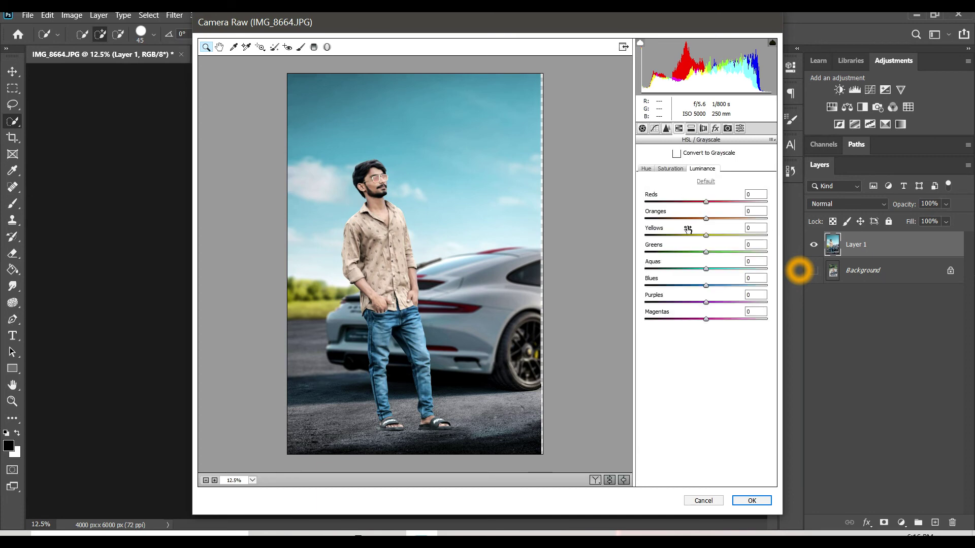
pyautogui.click(645, 169)
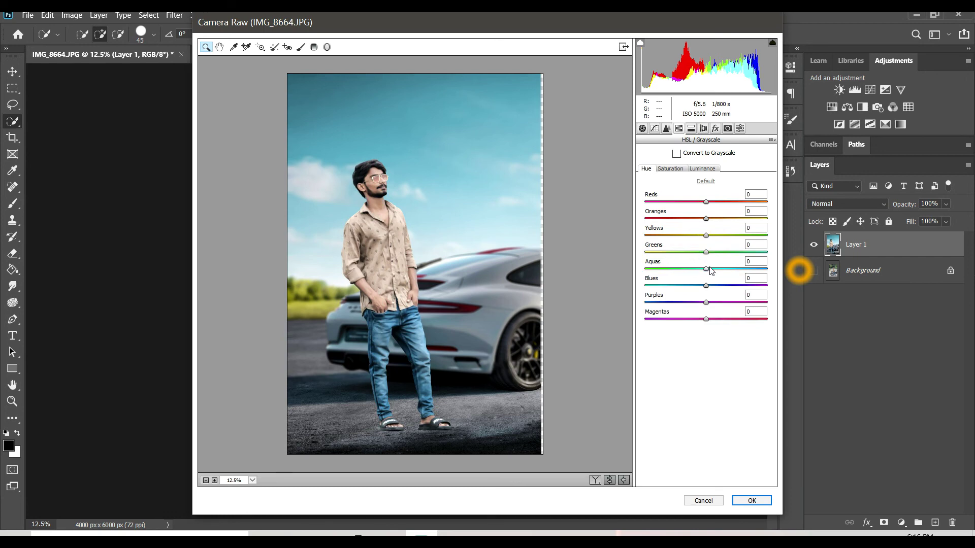
pyautogui.moveTo(706, 269)
pyautogui.mouseDown()
pyautogui.moveTo(719, 268)
pyautogui.moveTo(679, 285)
pyautogui.moveTo(709, 289)
pyautogui.moveTo(722, 269)
pyautogui.mouseUp()
pyautogui.click(706, 286)
pyautogui.click(670, 169)
pyautogui.click(726, 286)
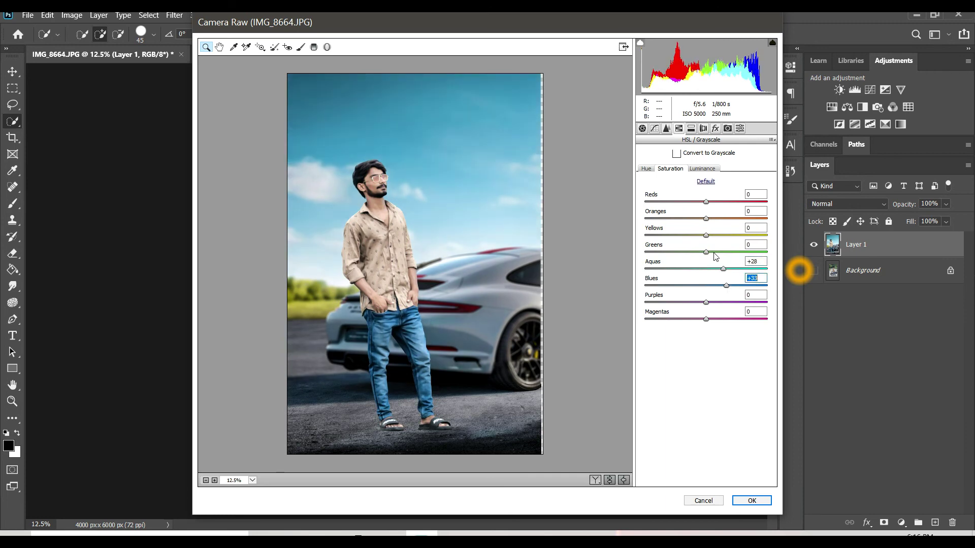
pyautogui.click(704, 169)
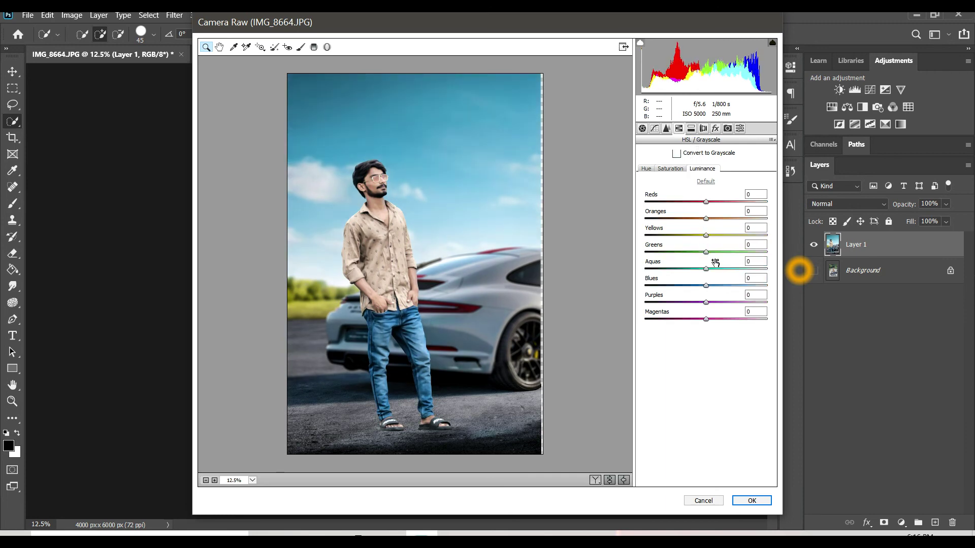
pyautogui.click(712, 286)
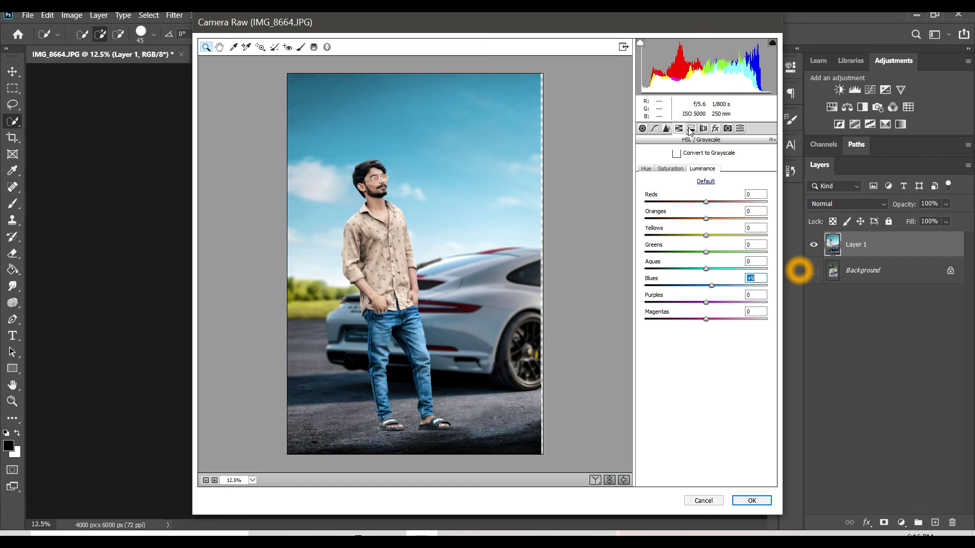
# Add lens vignetting -20 and post-crop vignetting -12 with highlights 100, then apply Camera Raw
pyautogui.click(691, 129)
pyautogui.click(704, 129)
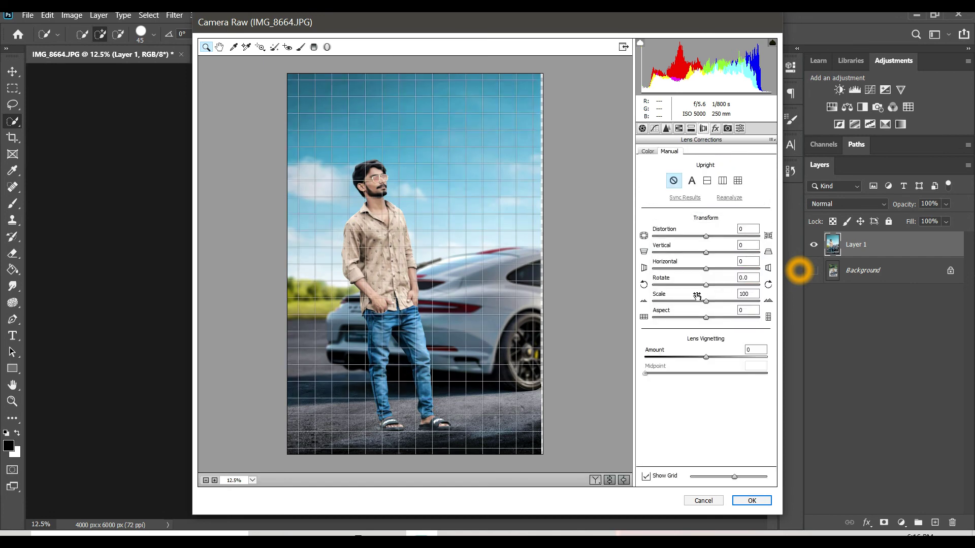
pyautogui.click(694, 357)
pyautogui.click(716, 129)
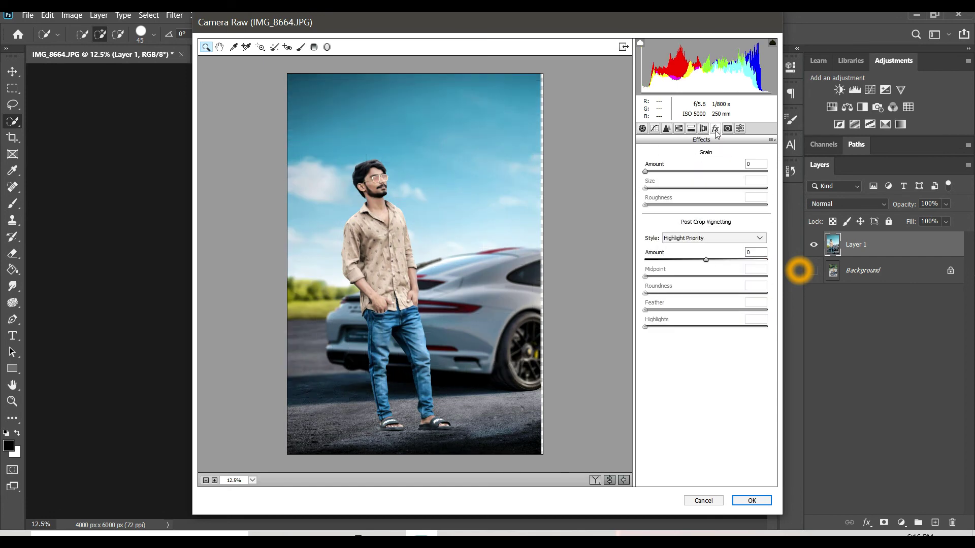
pyautogui.click(699, 259)
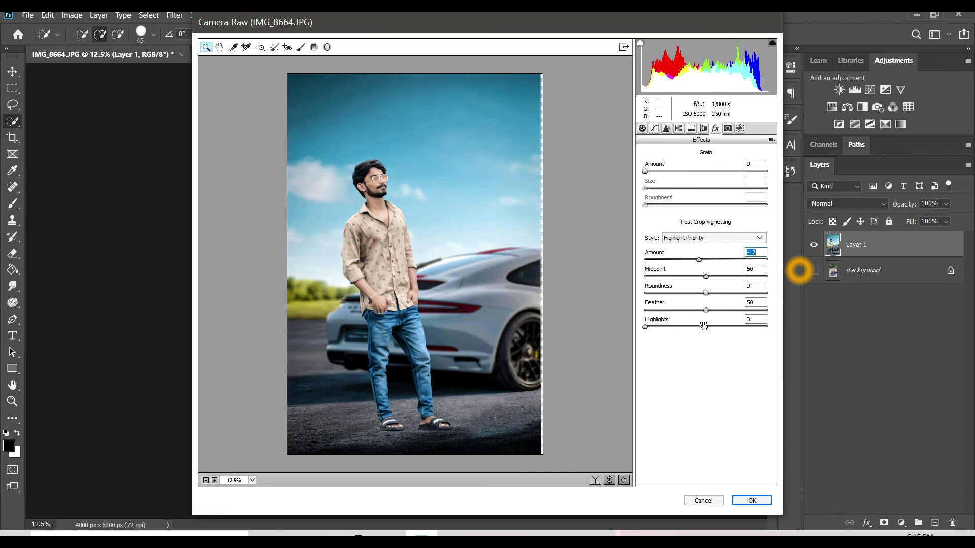
pyautogui.moveTo(703, 326); pyautogui.dragTo(790, 340)
pyautogui.click(742, 501)
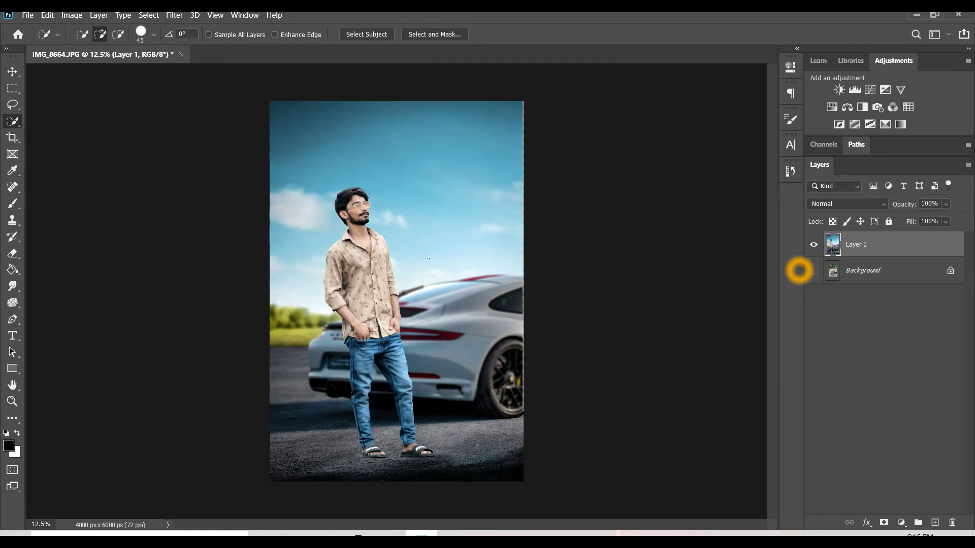
# Show the Background layer, toggle Layer 1 to compare before/after, then open the screen recorder's options
pyautogui.click(813, 271)
pyautogui.click(814, 246)
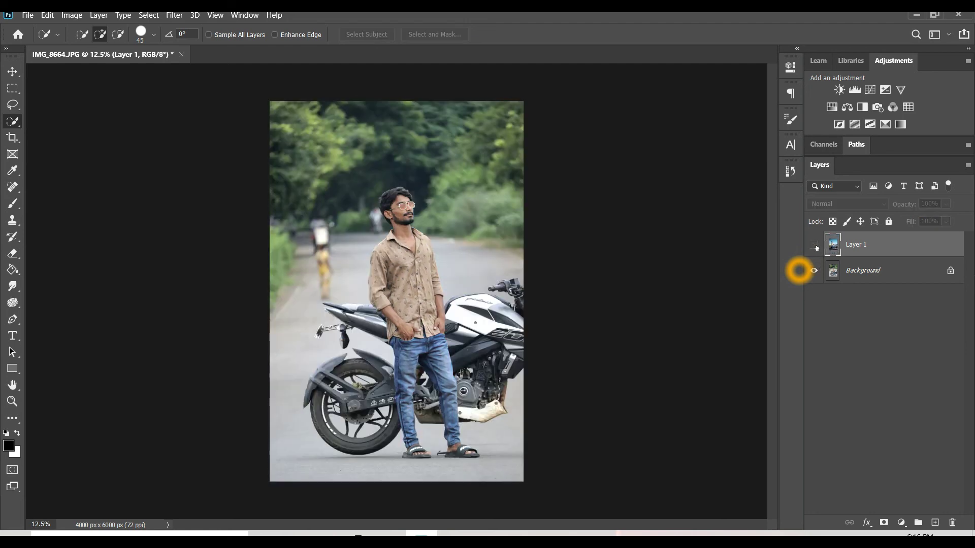
pyautogui.click(815, 246)
pyautogui.click(815, 246)
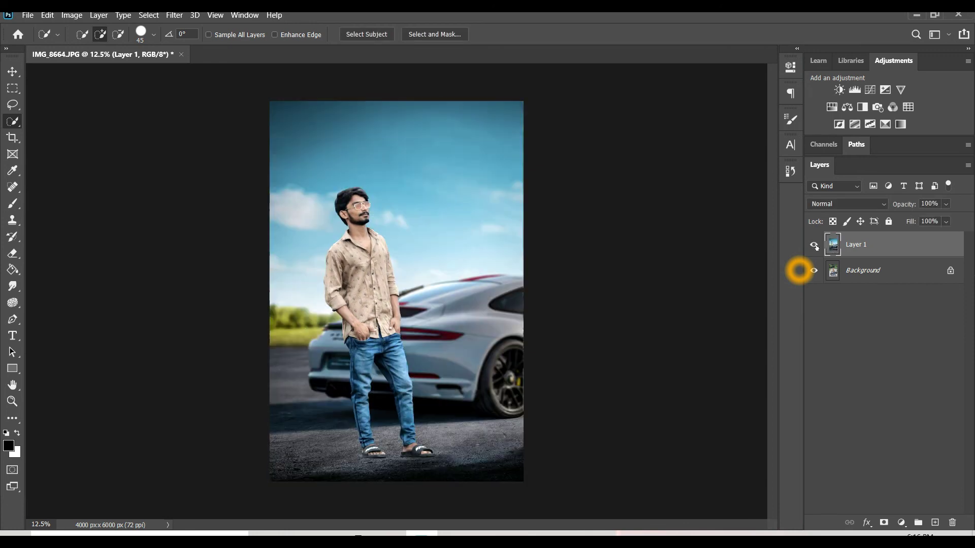
pyautogui.click(807, 534)
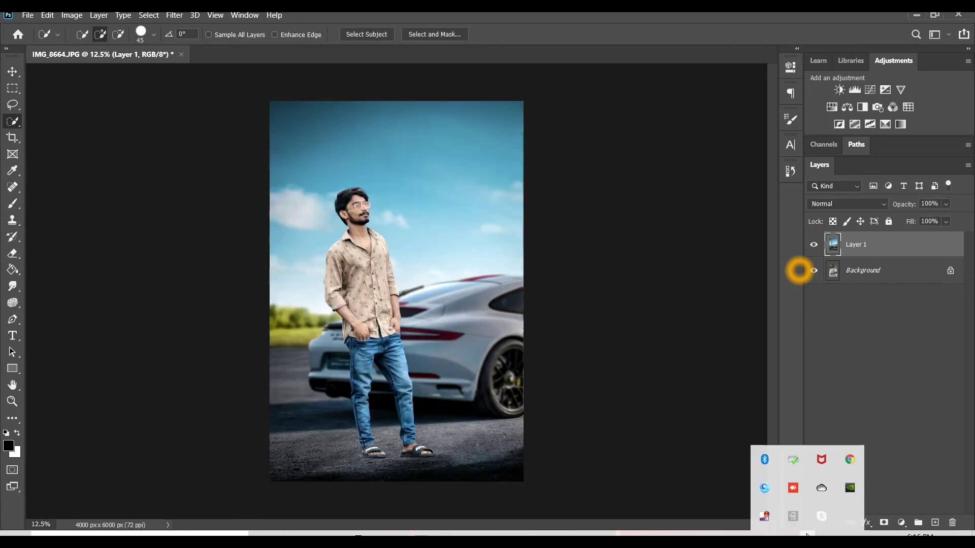
pyautogui.rightClick(769, 518)
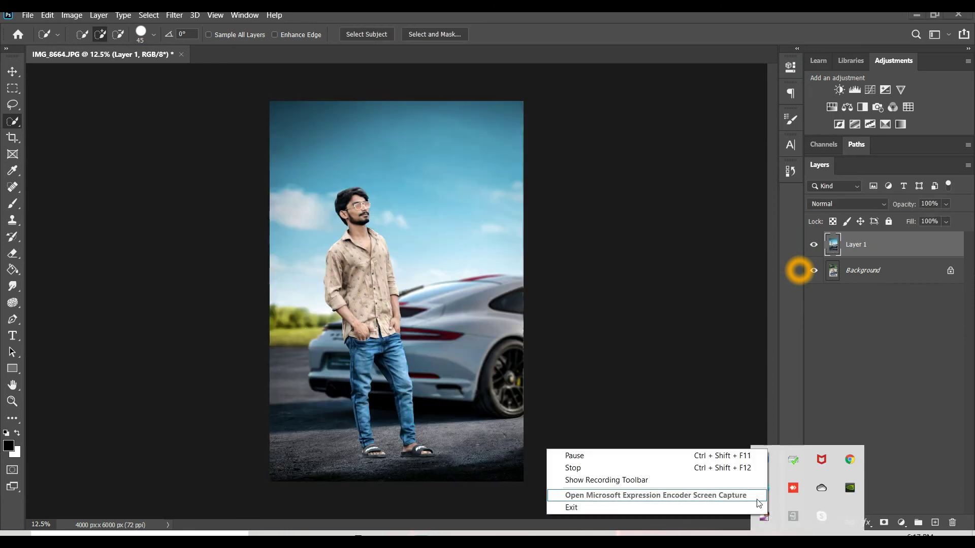